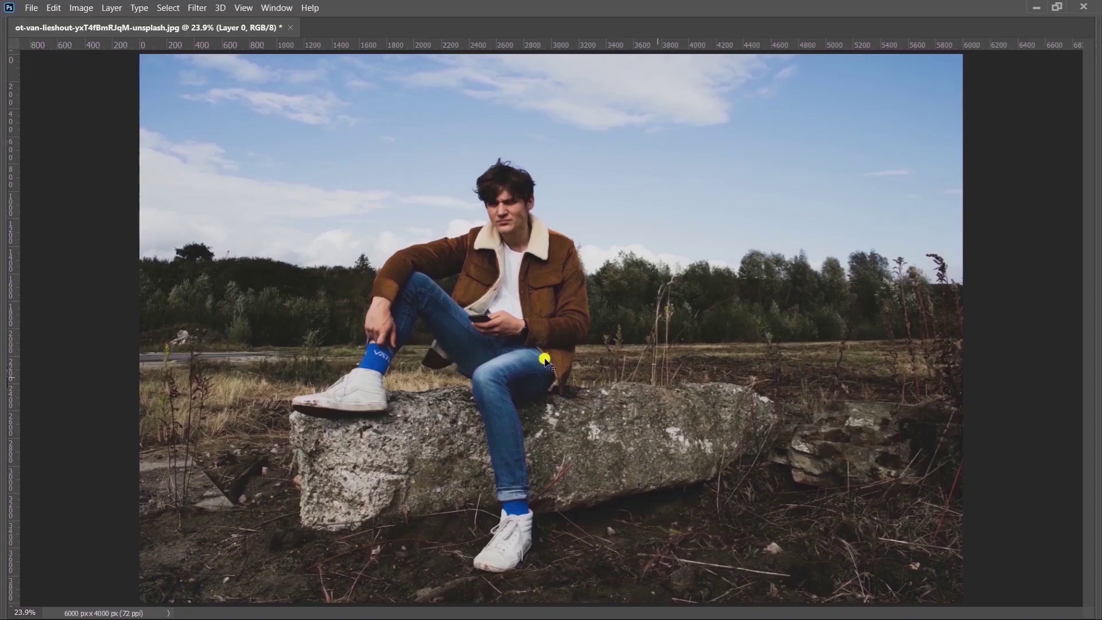
Zoom in on the man and start a Pen path from the collar down the left arm to the hand
{"action": "left_click_drag", "start_coordinate": [518, 334], "coordinate": [500, 398]}
{"action": "key", "text": "p"}
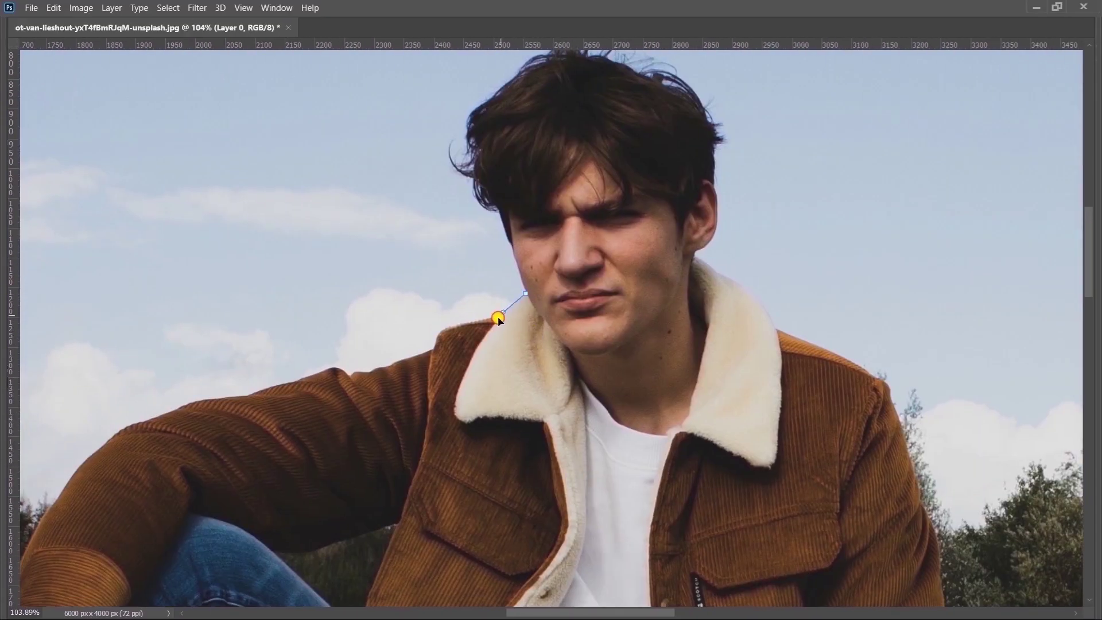
{"action": "left_click", "coordinate": [498, 316]}
{"action": "left_click_drag", "start_coordinate": [436, 348], "coordinate": [597, 257]}
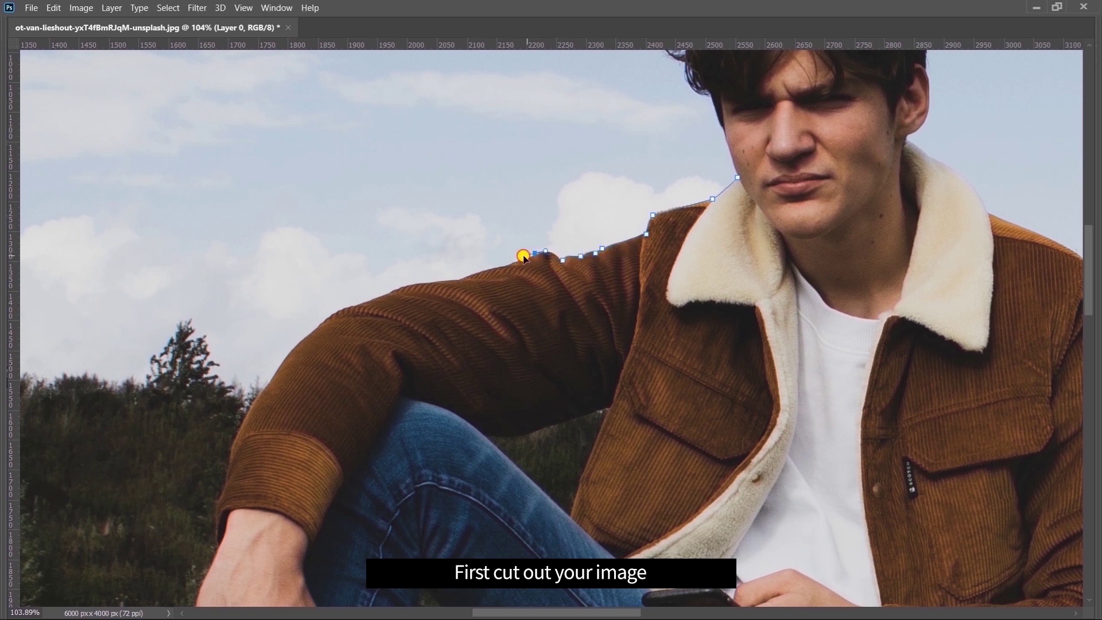
{"action": "left_click_drag", "start_coordinate": [519, 263], "coordinate": [597, 241]}
{"action": "left_click", "coordinate": [456, 278]}
{"action": "left_click_drag", "start_coordinate": [357, 432], "coordinate": [472, 317]}
{"action": "left_click", "coordinate": [473, 317]}
{"action": "left_click", "coordinate": [473, 330]}
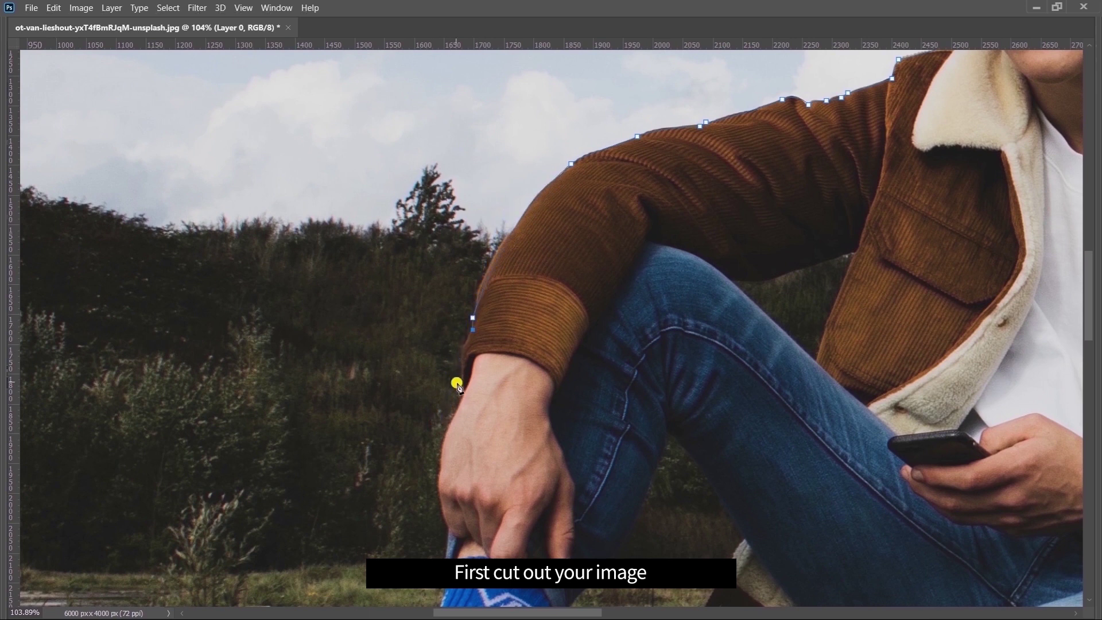
{"action": "left_click_drag", "start_coordinate": [464, 396], "coordinate": [572, 319]}
{"action": "left_click", "coordinate": [573, 323]}
{"action": "left_click_drag", "start_coordinate": [583, 369], "coordinate": [591, 385]}
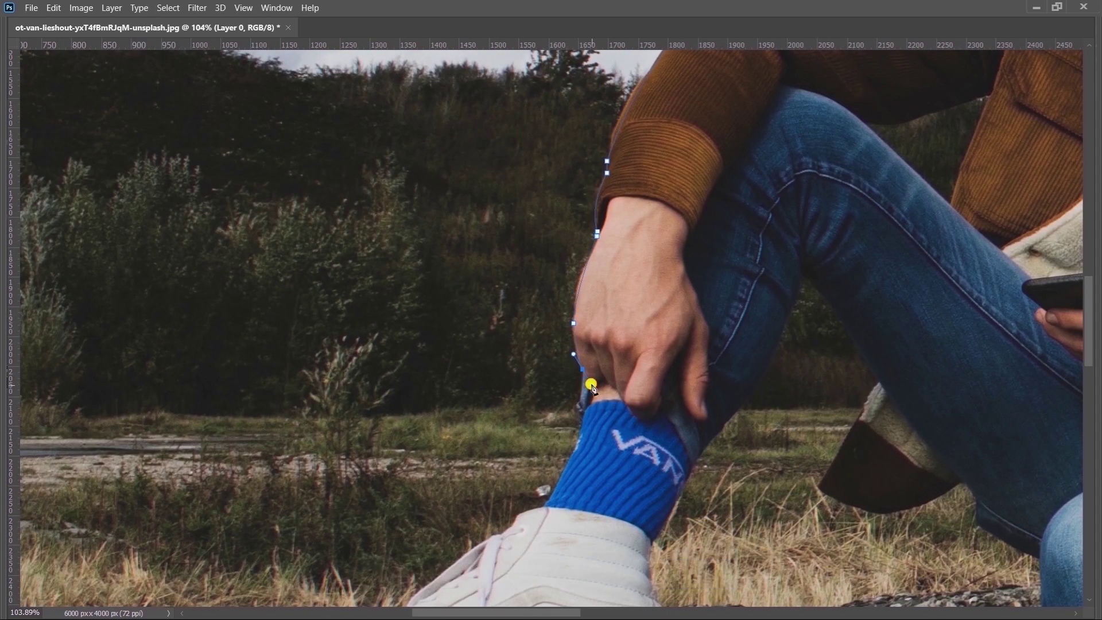
Continue the path over the first shoe's laces, around its toe, along the sole and the heel
{"action": "left_click_drag", "start_coordinate": [604, 462], "coordinate": [677, 317]}
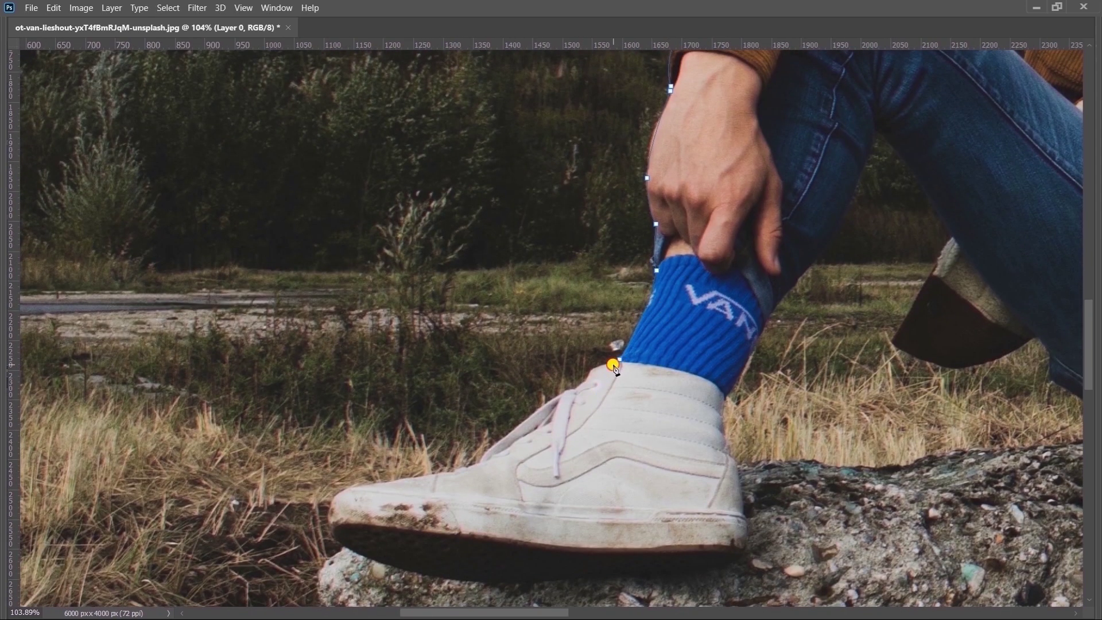
{"action": "left_click_drag", "start_coordinate": [578, 397], "coordinate": [674, 295]}
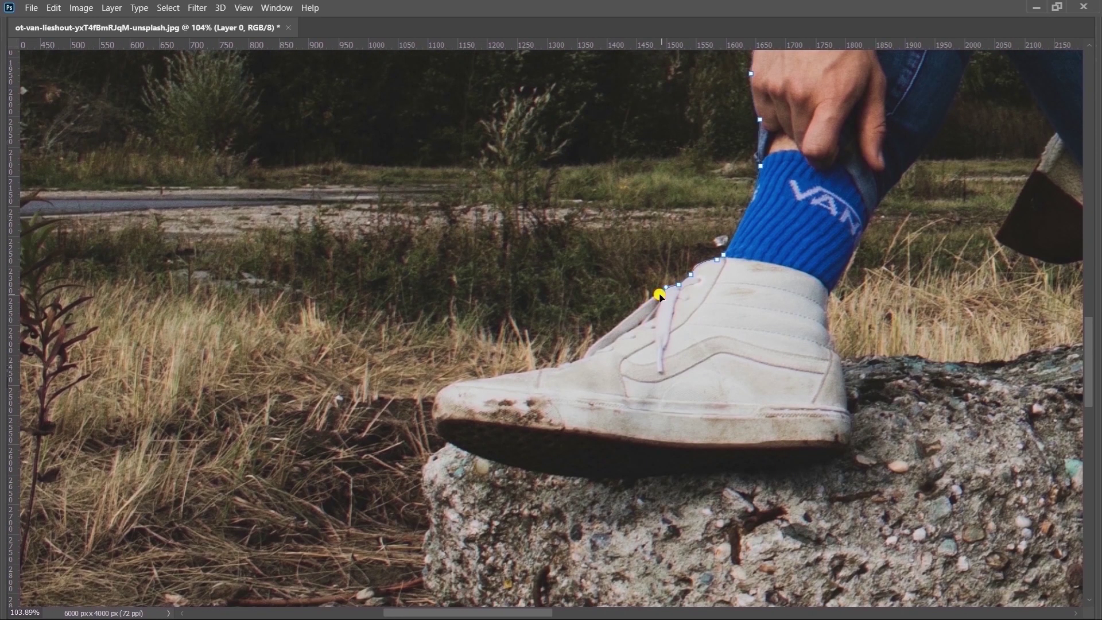
{"action": "left_click_drag", "start_coordinate": [584, 357], "coordinate": [569, 377]}
{"action": "left_click", "coordinate": [449, 384]}
{"action": "left_click_drag", "start_coordinate": [450, 442], "coordinate": [480, 462]}
{"action": "left_click", "coordinate": [646, 474]}
{"action": "left_click", "coordinate": [774, 469]}
{"action": "left_click_drag", "start_coordinate": [850, 441], "coordinate": [848, 411]}
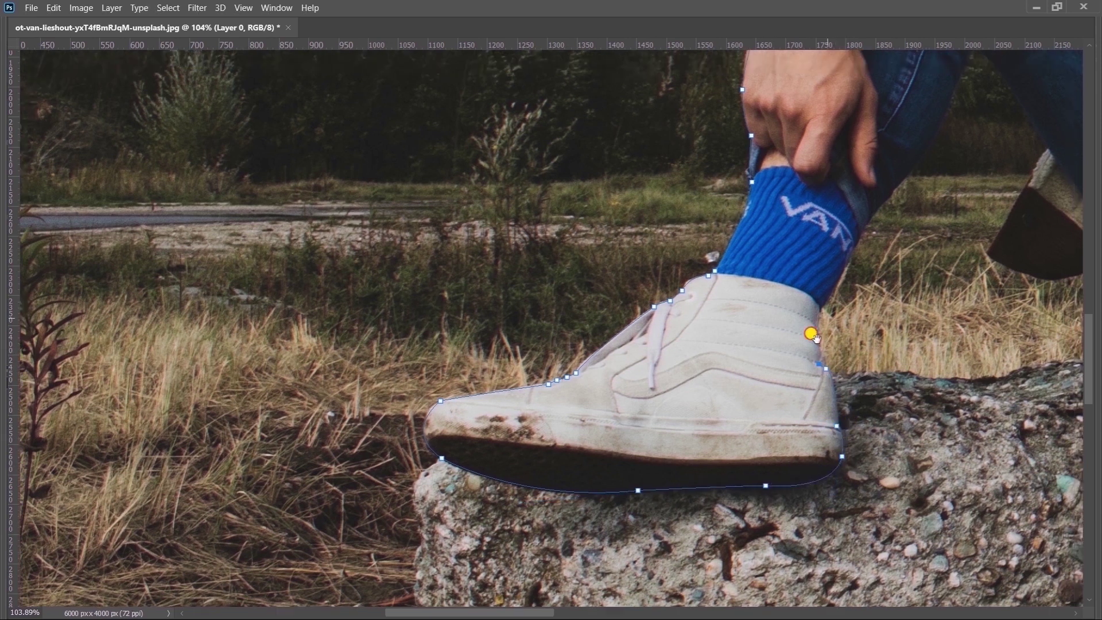
{"action": "scroll", "coordinate": [812, 332], "scroll_direction": "up", "scroll_amount": 3}
{"action": "left_click_drag", "start_coordinate": [768, 402], "coordinate": [785, 387]}
{"action": "left_click_drag", "start_coordinate": [824, 300], "coordinate": [546, 421]}
Trace the path up the jeans, through the knee gap and under the raised knee
{"action": "left_click", "coordinate": [570, 389]}
{"action": "left_click_drag", "start_coordinate": [648, 238], "coordinate": [660, 209]}
{"action": "left_click", "coordinate": [724, 348]}
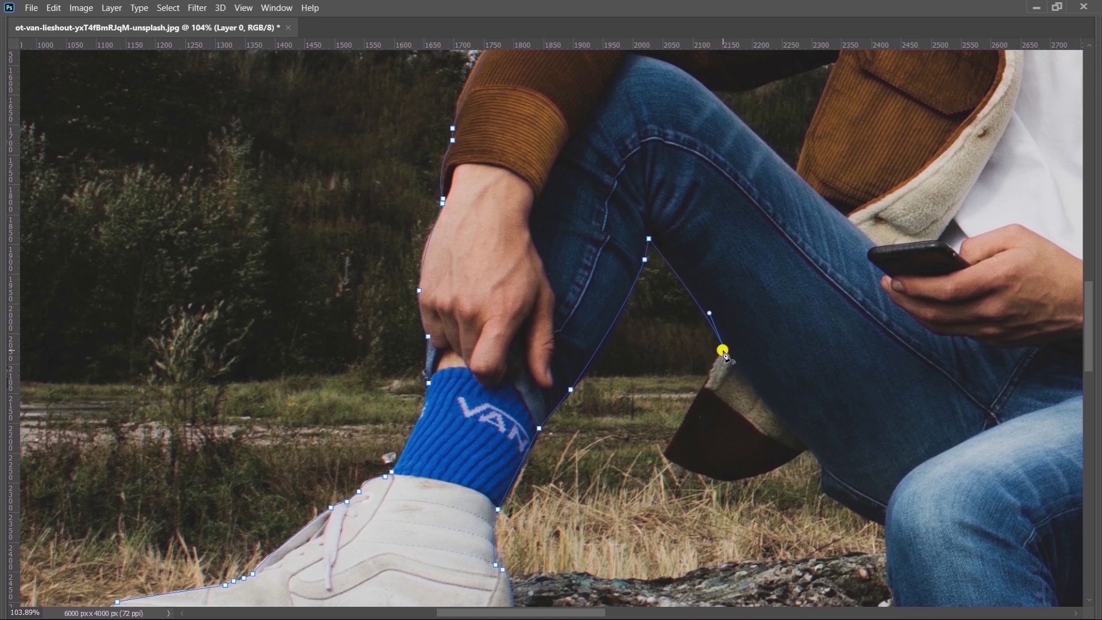
{"action": "left_click", "coordinate": [663, 456]}
{"action": "left_click_drag", "start_coordinate": [807, 449], "coordinate": [883, 388]}
{"action": "left_click", "coordinate": [821, 467]}
{"action": "scroll", "coordinate": [792, 459], "scroll_direction": "down", "scroll_amount": 2}
{"action": "left_click", "coordinate": [776, 415]}
{"action": "scroll", "coordinate": [763, 391], "scroll_direction": "down", "scroll_amount": 5}
{"action": "left_click", "coordinate": [739, 341]}
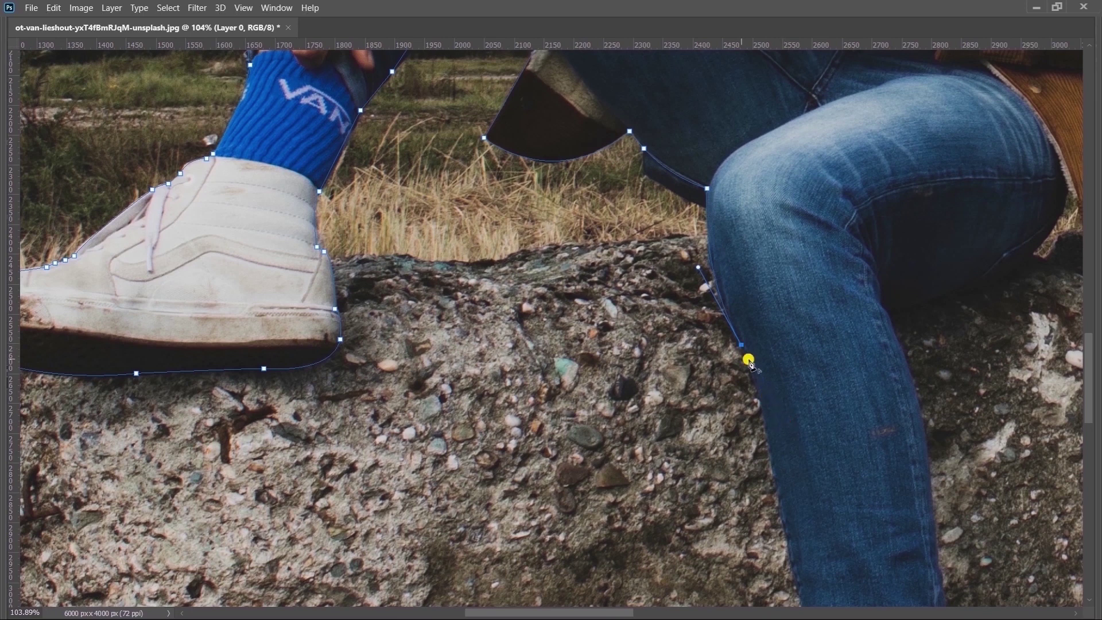
{"action": "scroll", "coordinate": [748, 359], "scroll_direction": "down", "scroll_amount": 5}
{"action": "left_click_drag", "start_coordinate": [749, 259], "coordinate": [763, 387]}
{"action": "scroll", "coordinate": [762, 356], "scroll_direction": "down", "scroll_amount": 2}
{"action": "scroll", "coordinate": [762, 356], "scroll_direction": "down", "scroll_amount": 1}
Outline the second sock and shoe around the toe, sole, heel and back of the shoe
{"action": "left_click", "coordinate": [785, 401]}
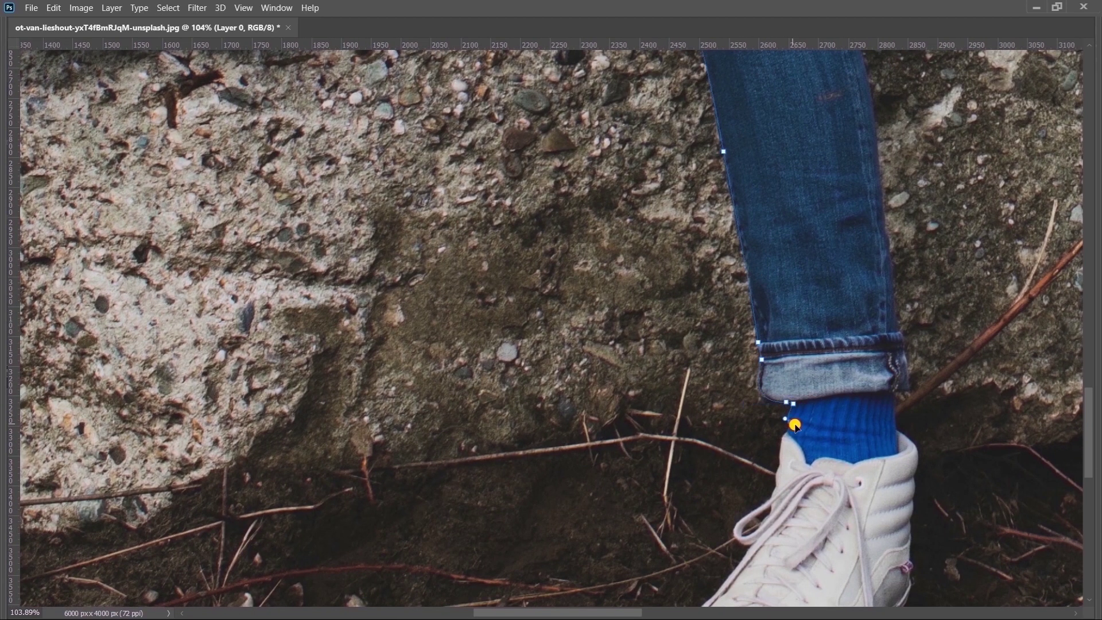
{"action": "scroll", "coordinate": [797, 419], "scroll_direction": "down", "scroll_amount": 3}
{"action": "left_click_drag", "start_coordinate": [798, 278], "coordinate": [800, 329]}
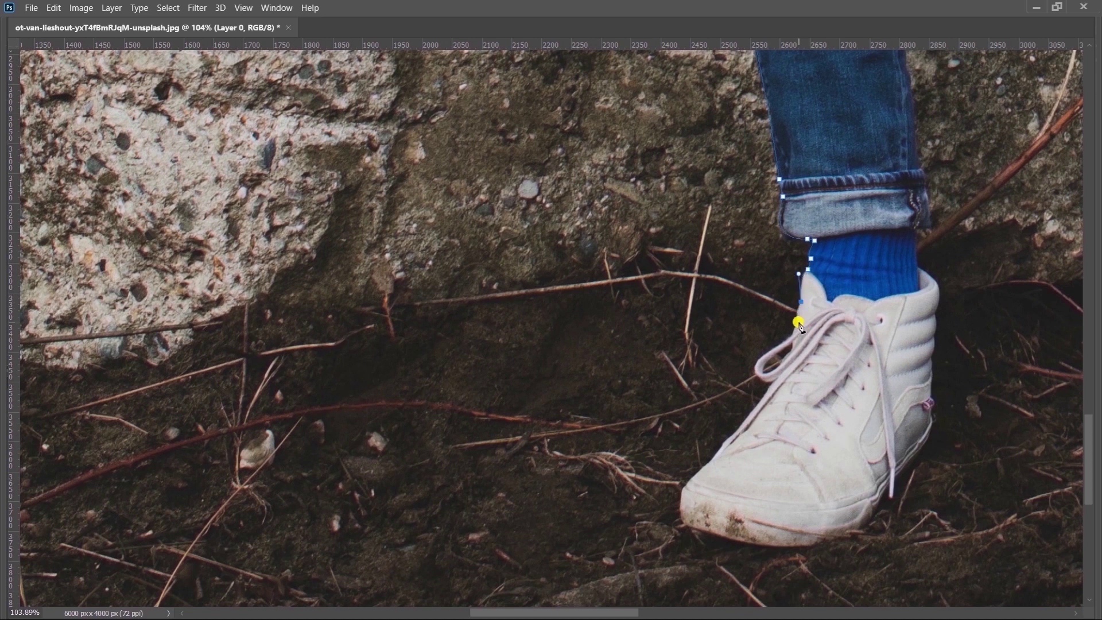
{"action": "mouse_move", "coordinate": [792, 382]}
{"action": "left_mouse_down"}
{"action": "mouse_move", "coordinate": [770, 386]}
{"action": "mouse_move", "coordinate": [789, 376]}
{"action": "left_mouse_up"}
{"action": "scroll", "coordinate": [769, 387], "scroll_direction": "down", "scroll_amount": 3}
{"action": "scroll", "coordinate": [770, 386], "scroll_direction": "left", "scroll_amount": 2}
{"action": "left_click_drag", "start_coordinate": [783, 436], "coordinate": [815, 444]}
{"action": "left_click_drag", "start_coordinate": [907, 446], "coordinate": [937, 434]}
{"action": "scroll", "coordinate": [907, 450], "scroll_direction": "right", "scroll_amount": 3}
{"action": "left_click", "coordinate": [822, 431]}
{"action": "left_click_drag", "start_coordinate": [830, 416], "coordinate": [855, 368]}
{"action": "left_click_drag", "start_coordinate": [882, 340], "coordinate": [882, 315]}
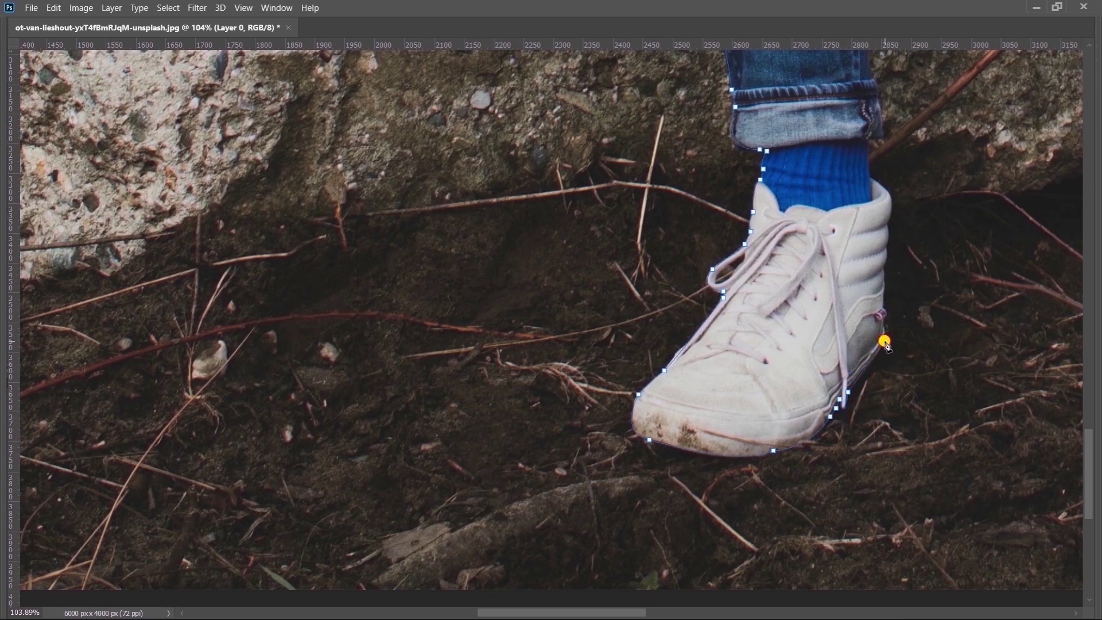
{"action": "scroll", "coordinate": [804, 344], "scroll_direction": "up", "scroll_amount": 2}
{"action": "scroll", "coordinate": [746, 374], "scroll_direction": "right", "scroll_amount": 3}
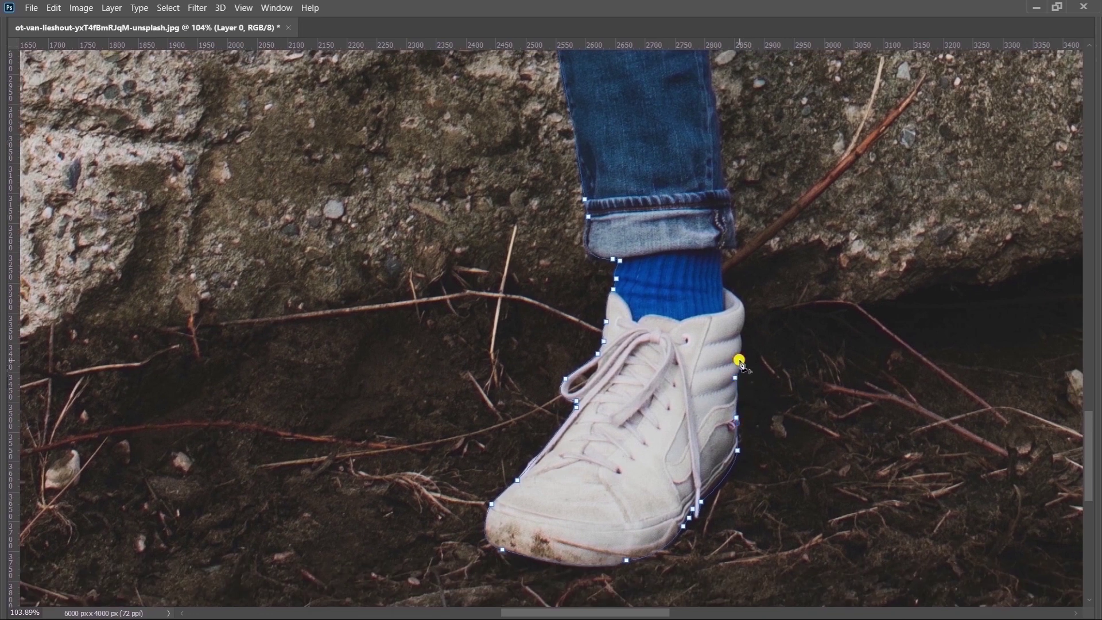
{"action": "mouse_move", "coordinate": [731, 294]}
{"action": "left_mouse_down"}
{"action": "mouse_move", "coordinate": [757, 307]}
{"action": "mouse_move", "coordinate": [698, 285]}
{"action": "left_mouse_up"}
Trace the path up the jeans' right edge and thigh to the jacket hem
{"action": "scroll", "coordinate": [736, 248], "scroll_direction": "up", "scroll_amount": 2}
{"action": "scroll", "coordinate": [719, 252], "scroll_direction": "up", "scroll_amount": 5}
{"action": "scroll", "coordinate": [698, 286], "scroll_direction": "up", "scroll_amount": 4}
{"action": "scroll", "coordinate": [698, 286], "scroll_direction": "left", "scroll_amount": 2}
{"action": "left_click_drag", "start_coordinate": [709, 362], "coordinate": [689, 334]}
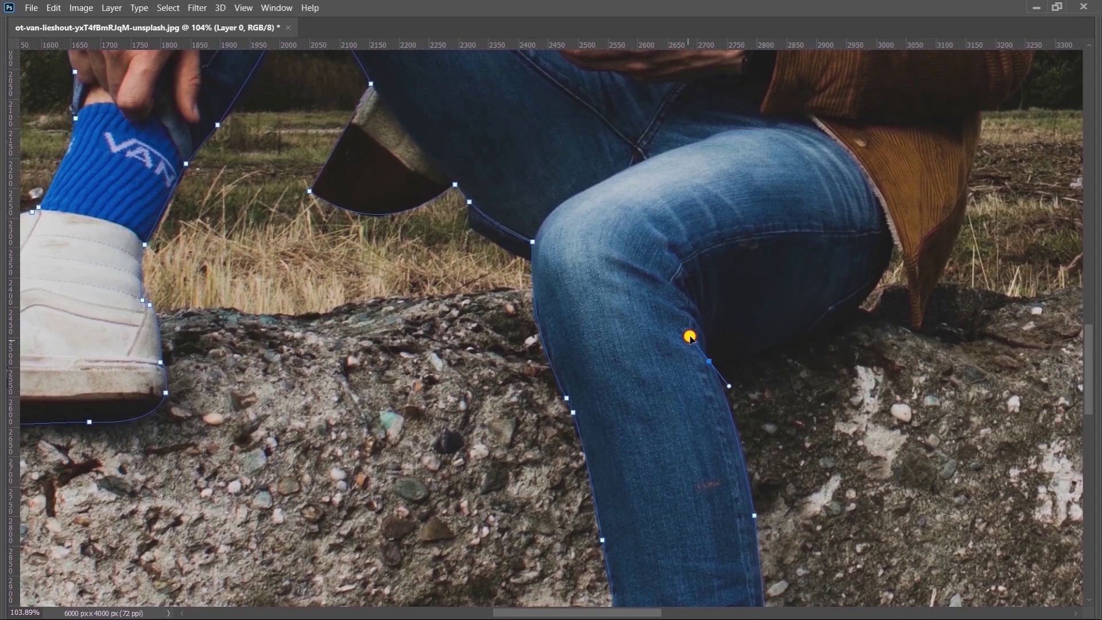
{"action": "left_click", "coordinate": [857, 312]}
{"action": "left_click_drag", "start_coordinate": [891, 250], "coordinate": [894, 227]}
{"action": "left_click_drag", "start_coordinate": [913, 325], "coordinate": [918, 399]}
{"action": "scroll", "coordinate": [922, 321], "scroll_direction": "up", "scroll_amount": 5}
{"action": "scroll", "coordinate": [922, 321], "scroll_direction": "right", "scroll_amount": 4}
Continue the path along the jacket's bottom and edge, up the sleeve and over the shoulder to the collar
{"action": "left_click", "coordinate": [843, 347]}
{"action": "left_click_drag", "start_coordinate": [854, 272], "coordinate": [859, 290]}
{"action": "scroll", "coordinate": [855, 273], "scroll_direction": "up", "scroll_amount": 3}
{"action": "scroll", "coordinate": [855, 273], "scroll_direction": "right", "scroll_amount": 2}
{"action": "left_click", "coordinate": [811, 388]}
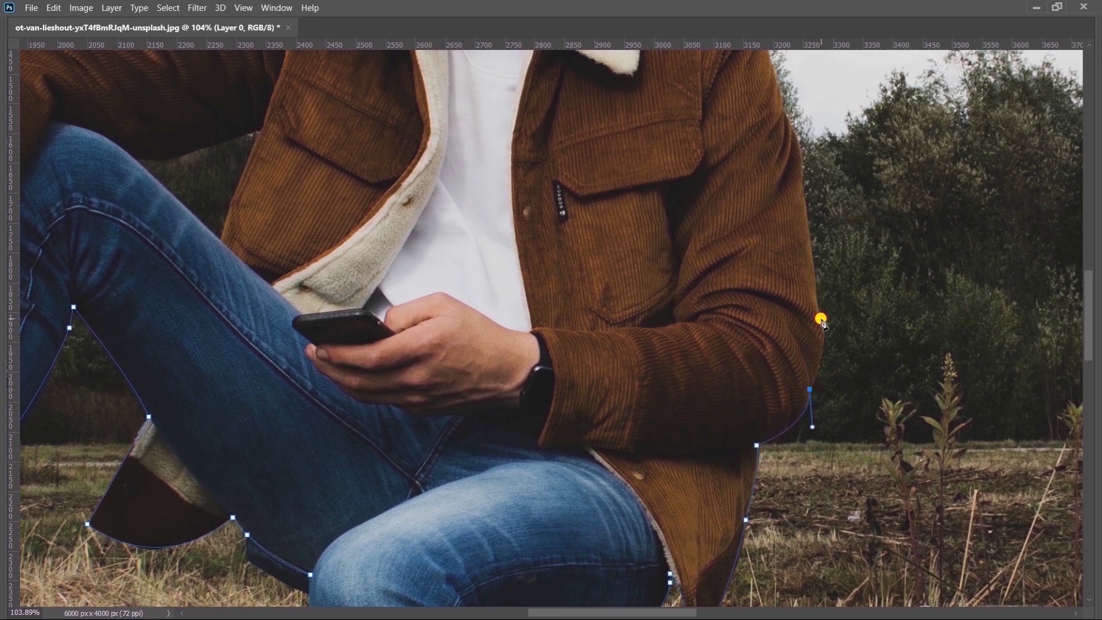
{"action": "left_click", "coordinate": [822, 319]}
{"action": "scroll", "coordinate": [820, 322], "scroll_direction": "up", "scroll_amount": 3}
{"action": "left_click_drag", "start_coordinate": [812, 324], "coordinate": [822, 329]}
{"action": "left_click_drag", "start_coordinate": [776, 258], "coordinate": [787, 375]}
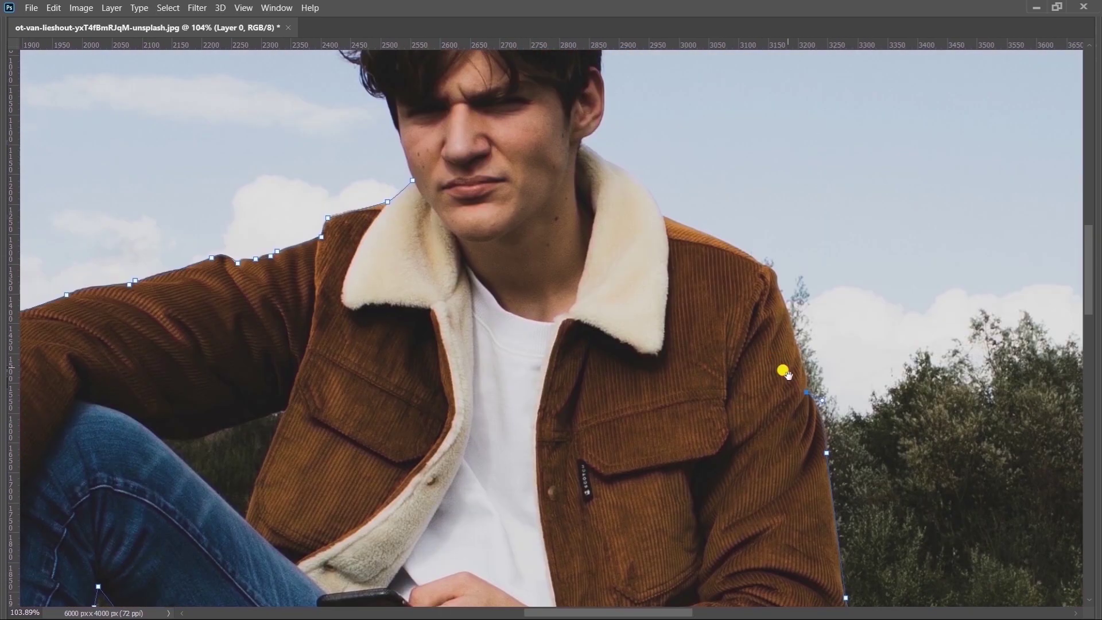
{"action": "left_click_drag", "start_coordinate": [768, 277], "coordinate": [769, 327]}
{"action": "scroll", "coordinate": [746, 287], "scroll_direction": "up", "scroll_amount": 3}
{"action": "scroll", "coordinate": [746, 287], "scroll_direction": "left", "scroll_amount": 3}
{"action": "left_click_drag", "start_coordinate": [685, 257], "coordinate": [635, 244]}
Outline past the ear and around the hair to close the path, then lasso the area around the hair
{"action": "left_click", "coordinate": [664, 239]}
{"action": "scroll", "coordinate": [660, 241], "scroll_direction": "up", "scroll_amount": 2}
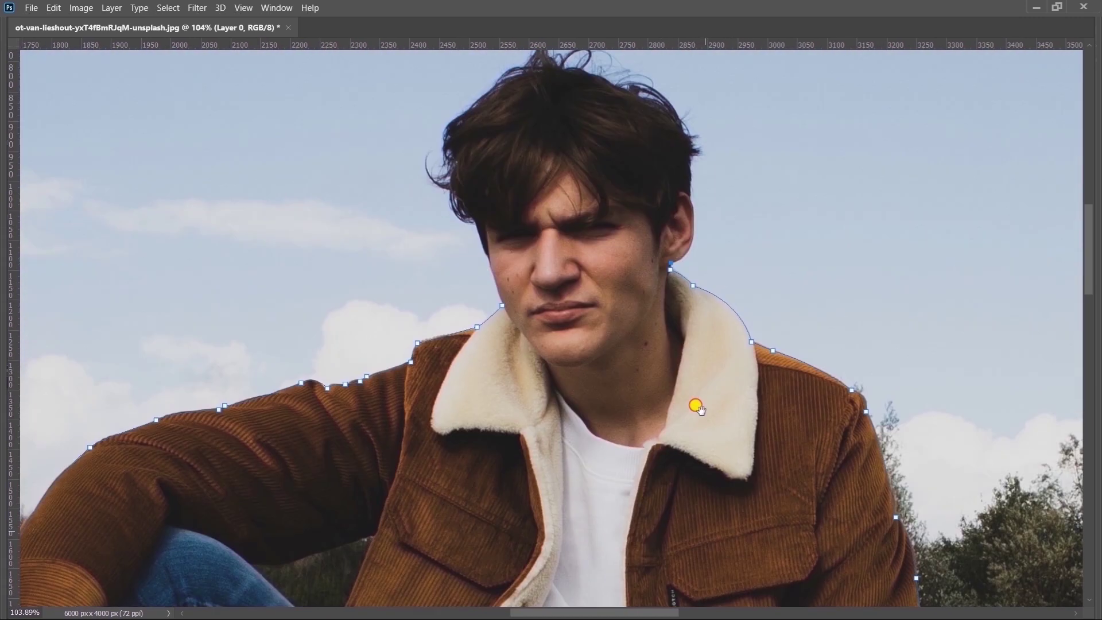
{"action": "left_click_drag", "start_coordinate": [693, 270], "coordinate": [690, 234]}
{"action": "left_click", "coordinate": [683, 244]}
{"action": "left_click", "coordinate": [711, 171]}
{"action": "left_click", "coordinate": [670, 115]}
{"action": "left_click", "coordinate": [609, 85]}
{"action": "left_click", "coordinate": [499, 103]}
{"action": "left_click", "coordinate": [429, 170]}
{"action": "left_click", "coordinate": [405, 213]}
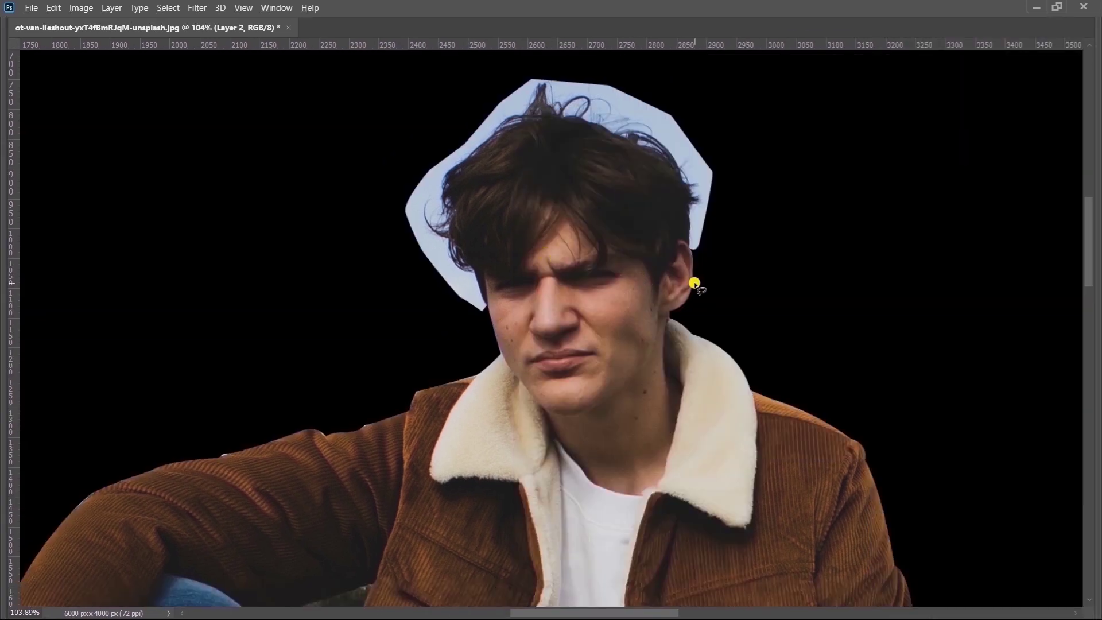
{"action": "mouse_move", "coordinate": [695, 283]}
{"action": "left_mouse_down"}
{"action": "mouse_move", "coordinate": [504, 327]}
{"action": "mouse_move", "coordinate": [333, 392]}
{"action": "left_mouse_up"}
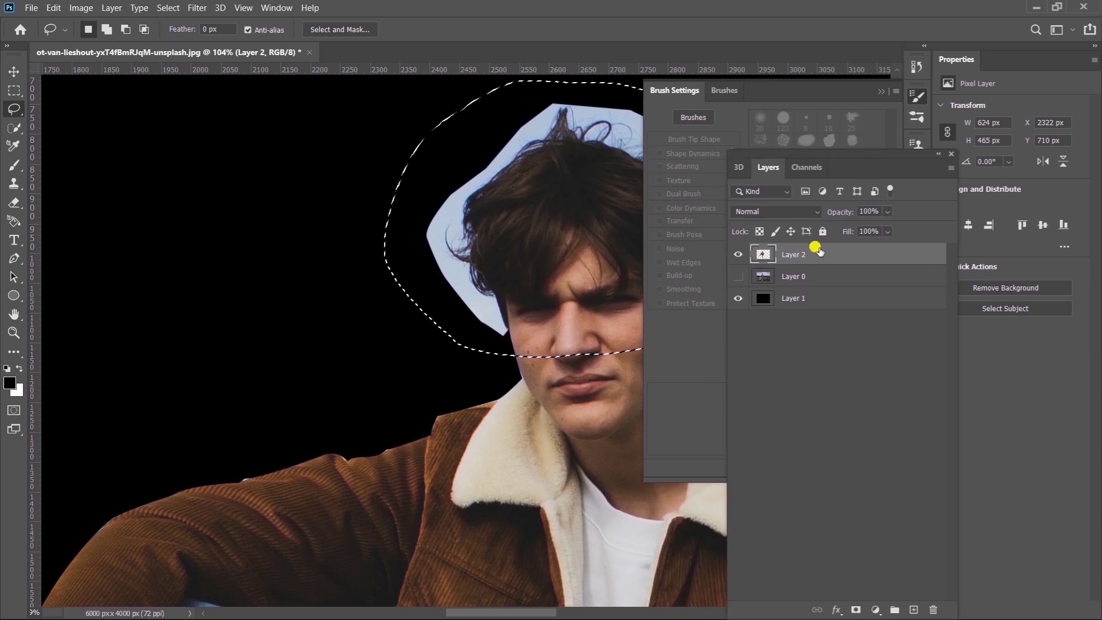
Copy the hair area to its own layer and use Blend If sliders to fade out the sky
{"action": "key", "text": "ctrl+j"}
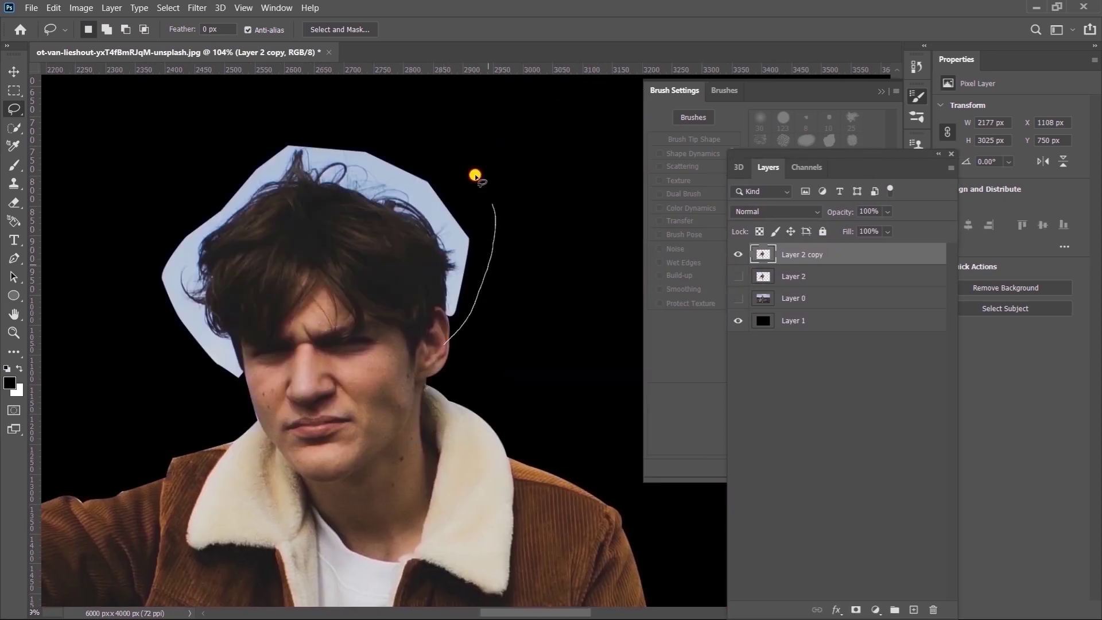
{"action": "double_click", "coordinate": [918, 254]}
{"action": "left_click_drag", "start_coordinate": [302, 152], "coordinate": [862, 155]}
{"action": "left_click_drag", "start_coordinate": [949, 409], "coordinate": [816, 411]}
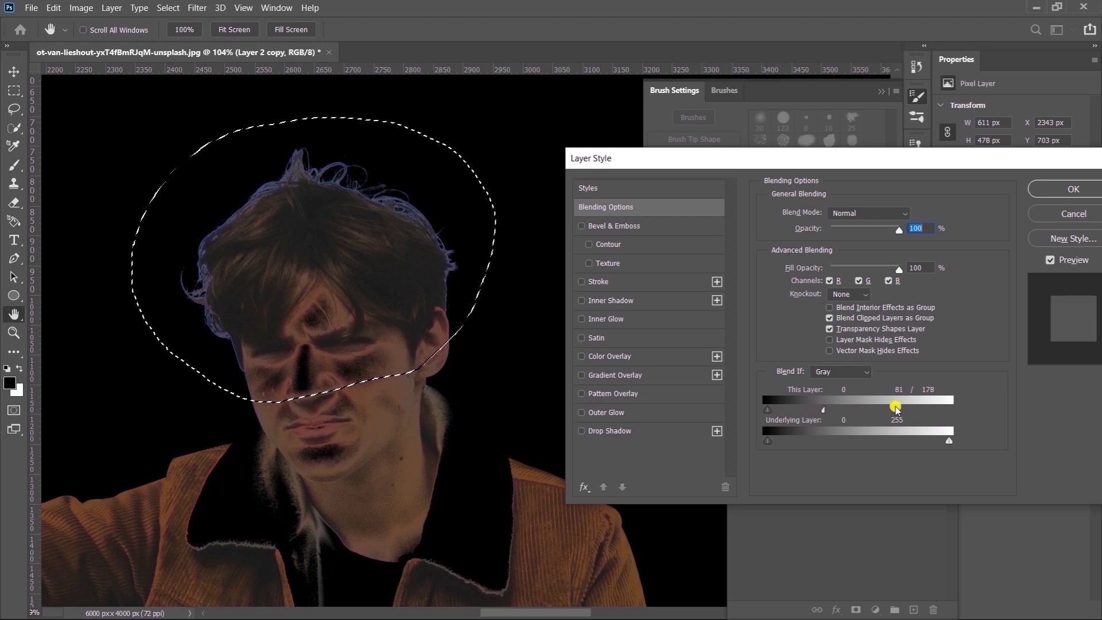
{"action": "key", "text": "Return"}
Erase the blue fringe above the hair on the cutout layer and merge the hair copy into it
{"action": "left_click", "coordinate": [767, 274]}
{"action": "key", "text": "ctrl+d"}
{"action": "key", "text": "e"}
{"action": "mouse_move", "coordinate": [405, 201]}
{"action": "left_mouse_down"}
{"action": "mouse_move", "coordinate": [171, 332]}
{"action": "mouse_move", "coordinate": [221, 361]}
{"action": "mouse_move", "coordinate": [449, 293]}
{"action": "mouse_move", "coordinate": [449, 310]}
{"action": "left_mouse_up"}
{"action": "key", "text": "bracketleft"}
{"action": "key", "text": "bracketleft"}
{"action": "key", "text": "bracketleft"}
{"action": "key", "text": "bracketleft"}
{"action": "key", "text": "bracketleft"}
{"action": "key", "text": "bracketleft"}
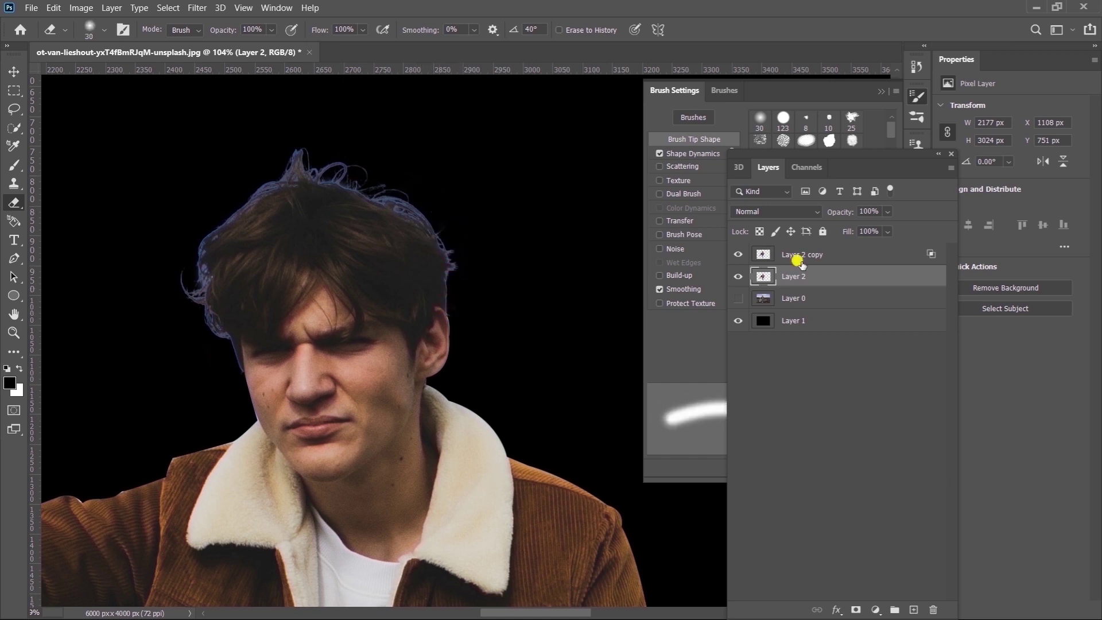
{"action": "left_click", "coordinate": [800, 255], "text": "shift"}
{"action": "key", "text": "ctrl+e"}
{"action": "key", "text": "b"}
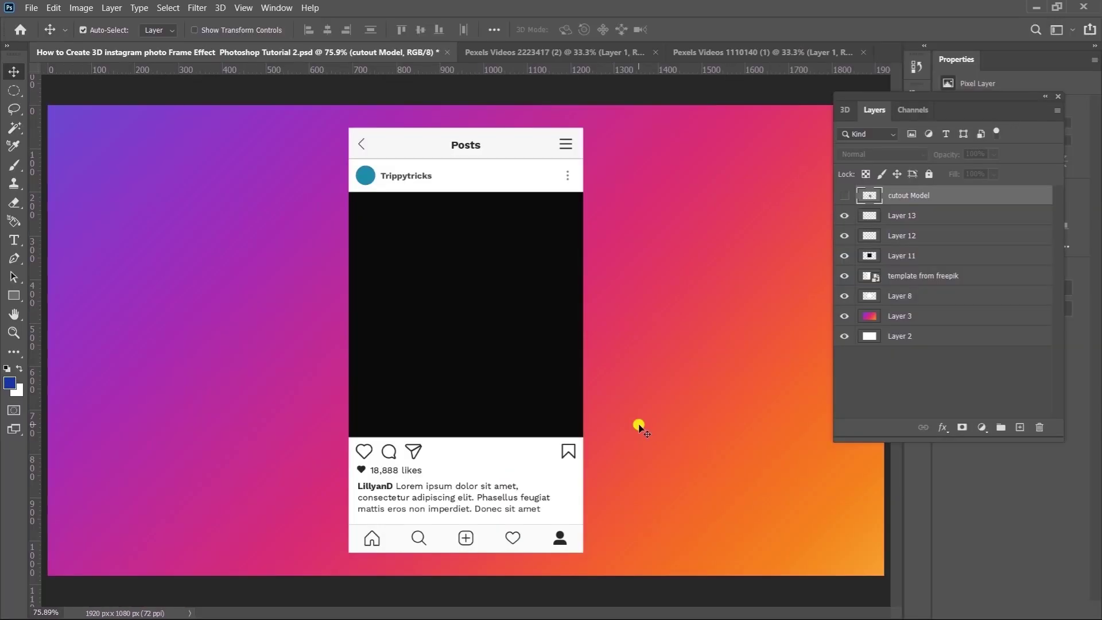
Show the cutout Model layer and position it inside the post frame, nudged slightly higher
{"action": "left_click", "coordinate": [841, 195]}
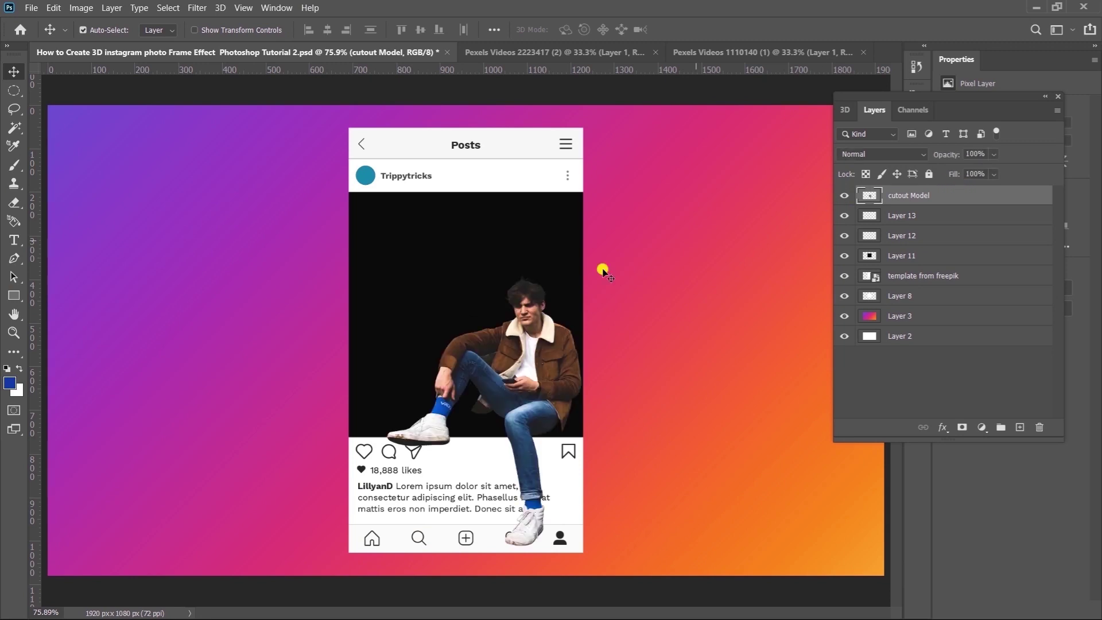
{"action": "mouse_move", "coordinate": [540, 367]}
{"action": "left_mouse_down"}
{"action": "mouse_move", "coordinate": [559, 367]}
{"action": "mouse_move", "coordinate": [538, 372]}
{"action": "left_mouse_up"}
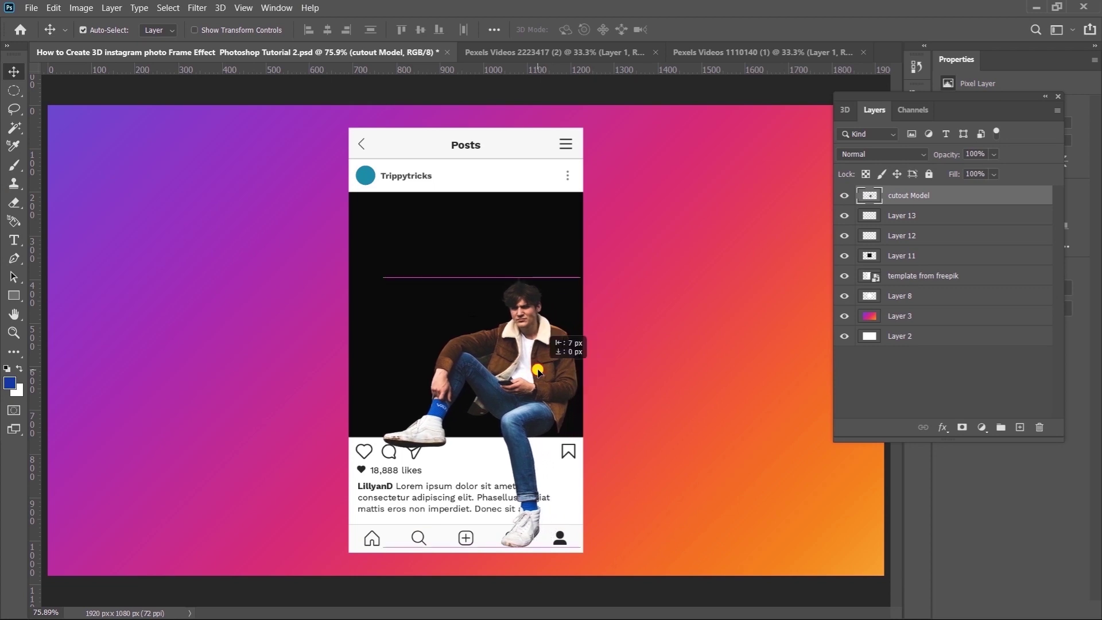
{"action": "left_click_drag", "start_coordinate": [539, 372], "coordinate": [541, 357]}
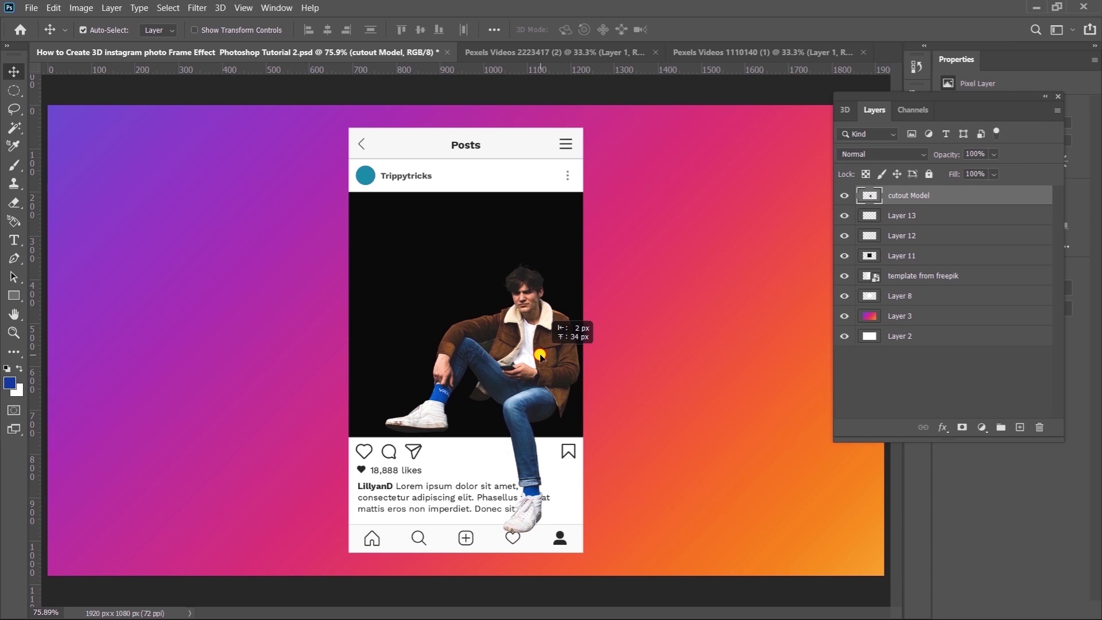
{"action": "left_click", "coordinate": [574, 52]}
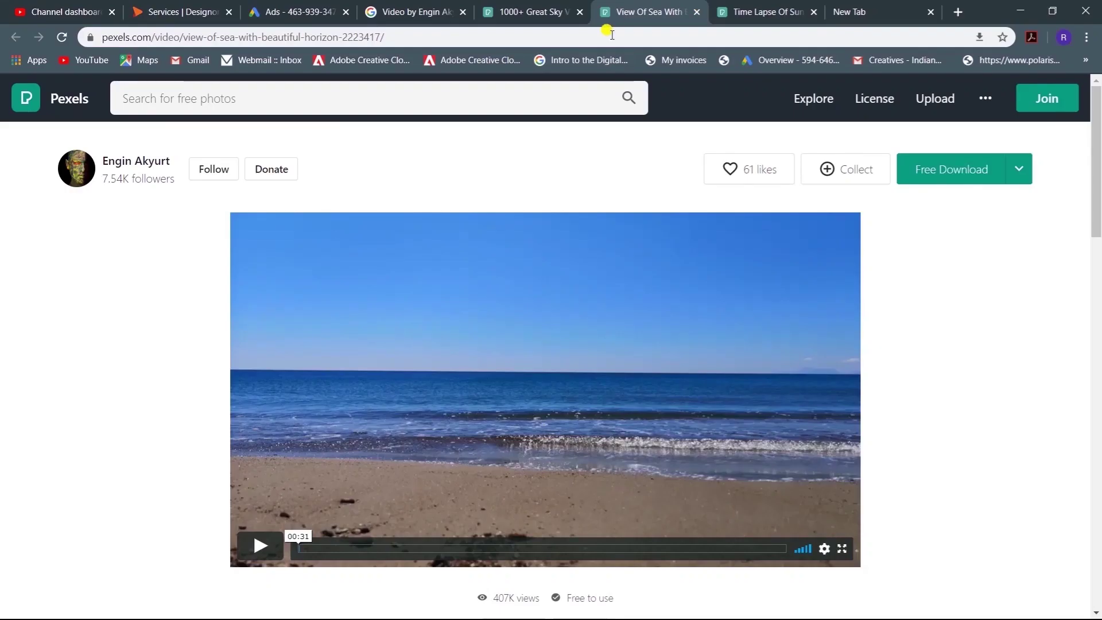
{"action": "left_click", "coordinate": [740, 18]}
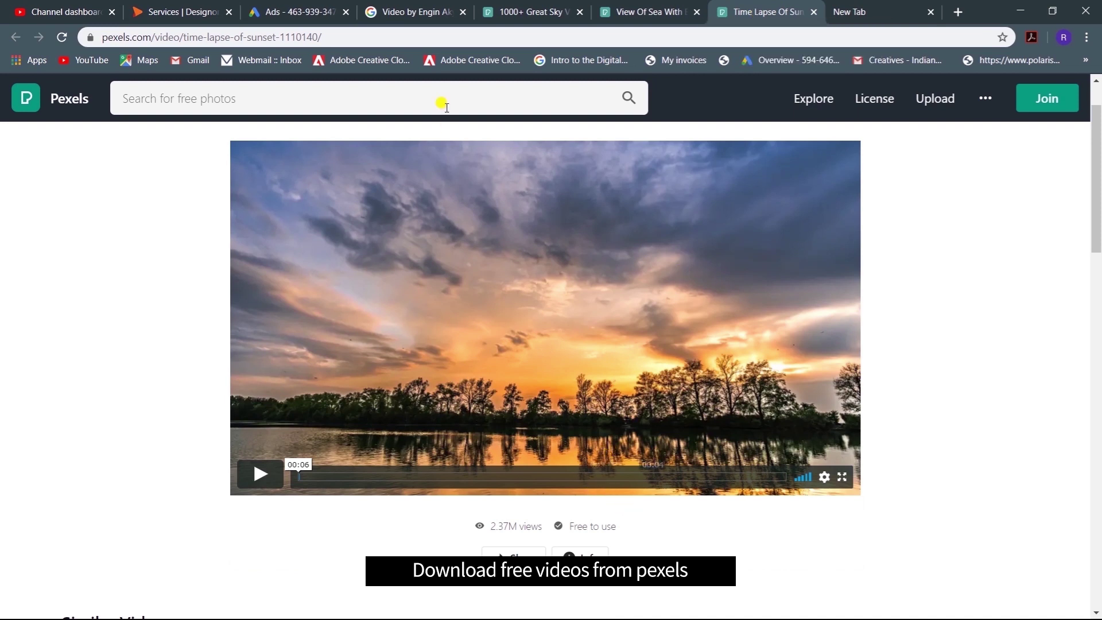
{"action": "left_click", "coordinate": [634, 9]}
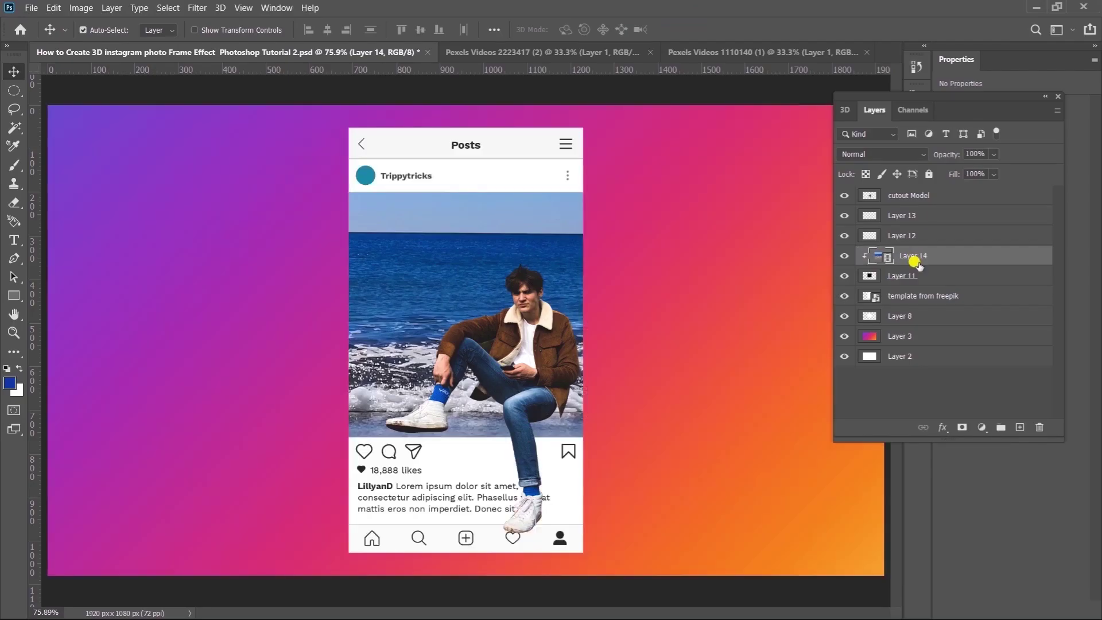
Scale the beach photo layer down proportionally to fit the post's picture area
{"action": "key", "text": "ctrl+minus"}
{"action": "key", "text": "ctrl+minus"}
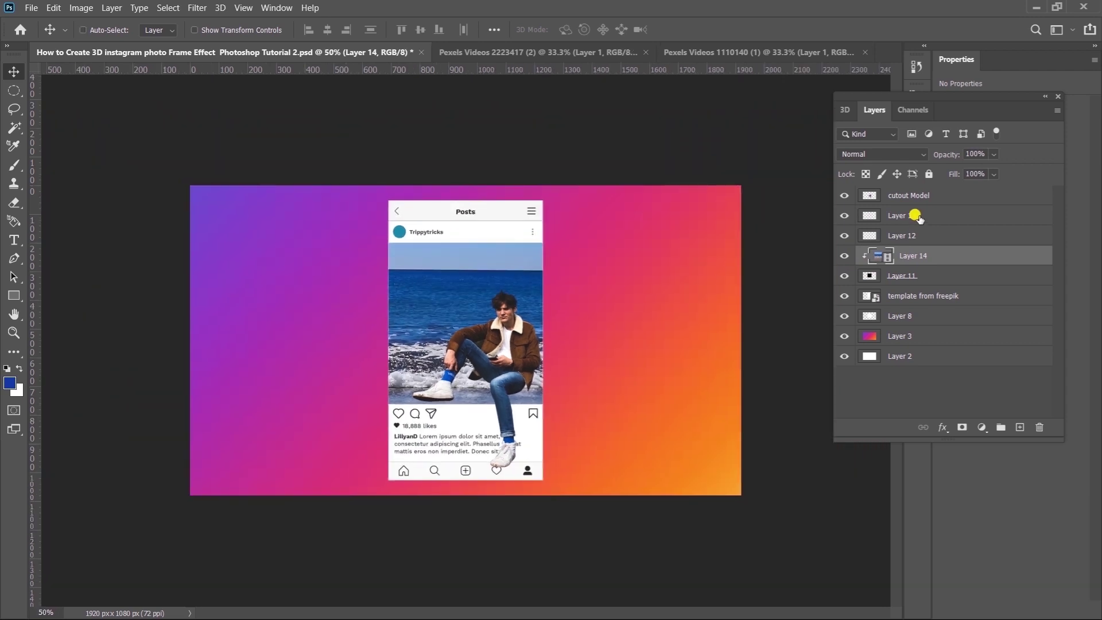
{"action": "key", "text": "ctrl+t"}
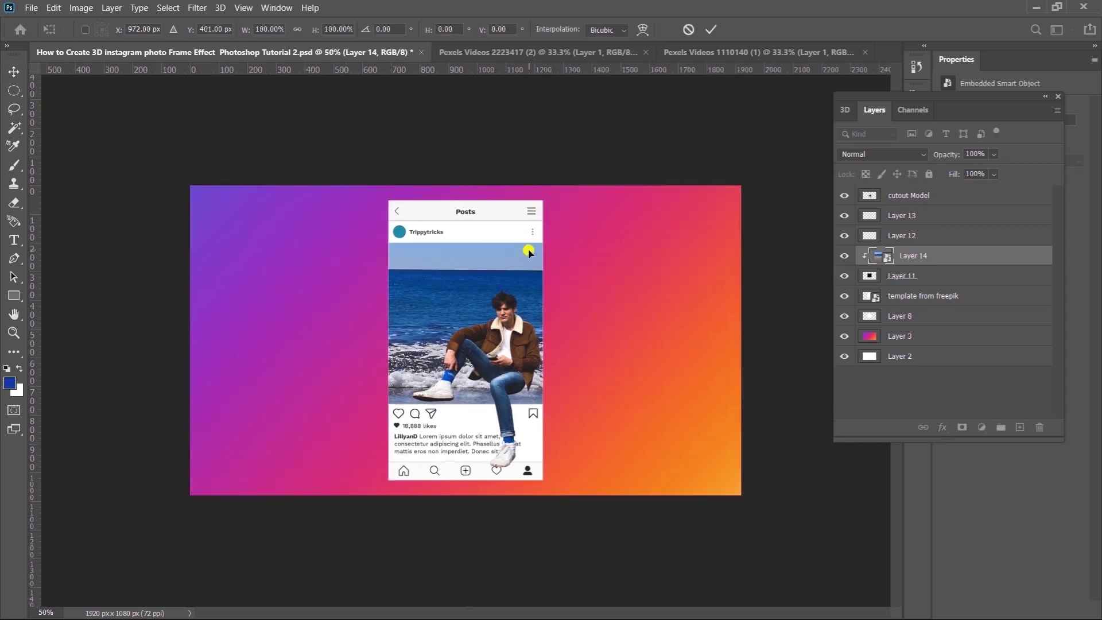
{"action": "key", "text": "ctrl+minus"}
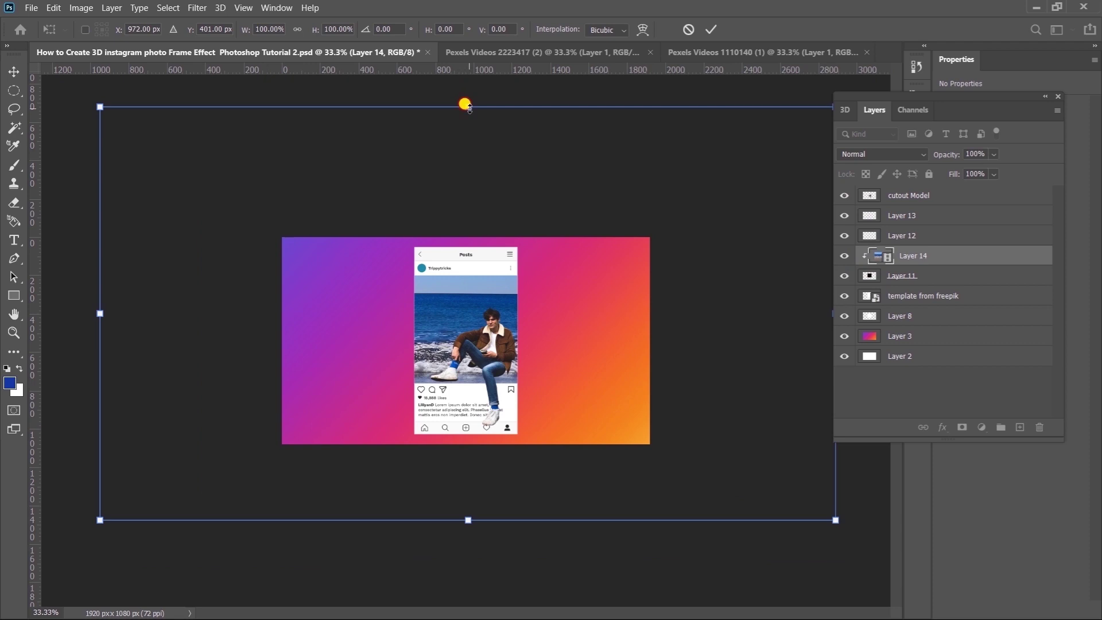
{"action": "left_click_drag", "start_coordinate": [465, 105], "coordinate": [487, 247]}
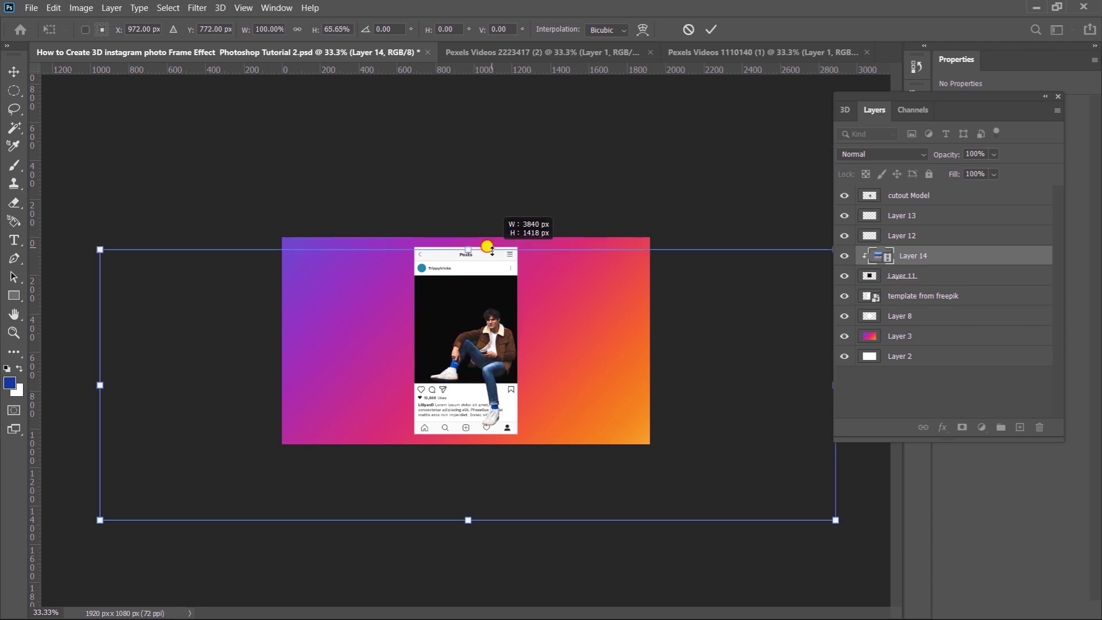
{"action": "left_click_drag", "start_coordinate": [487, 247], "coordinate": [495, 244]}
{"action": "key", "text": "ctrl+z"}
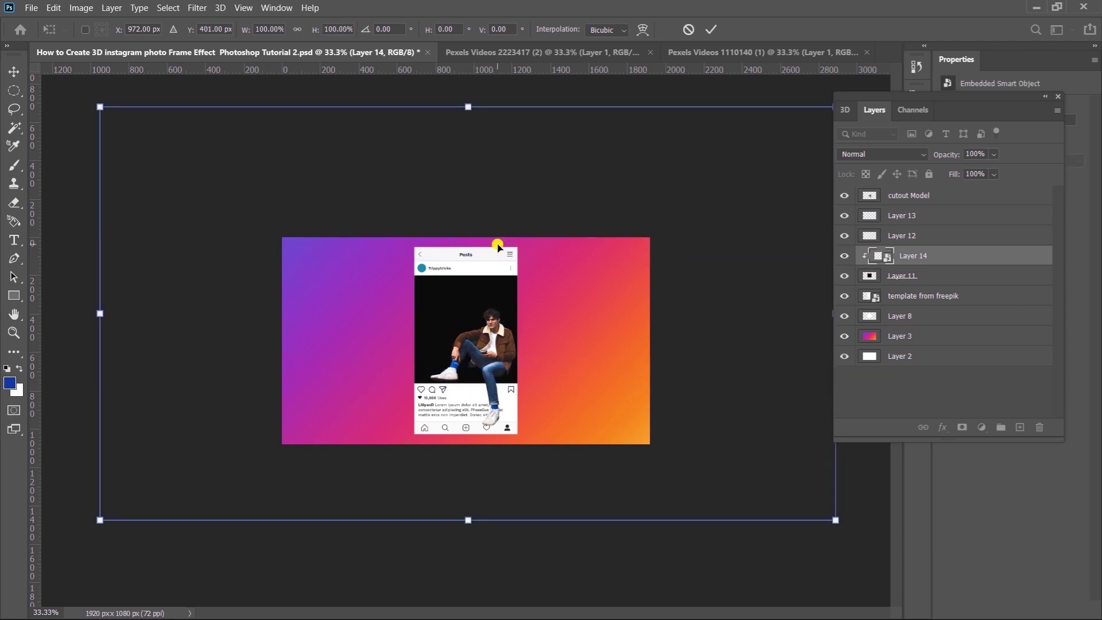
{"action": "mouse_move", "coordinate": [100, 107]}
{"action": "left_mouse_down"}
{"action": "mouse_move", "coordinate": [218, 195]}
{"action": "mouse_move", "coordinate": [492, 319]}
{"action": "mouse_move", "coordinate": [595, 386]}
{"action": "left_mouse_up"}
{"action": "left_click_drag", "start_coordinate": [696, 416], "coordinate": [460, 299]}
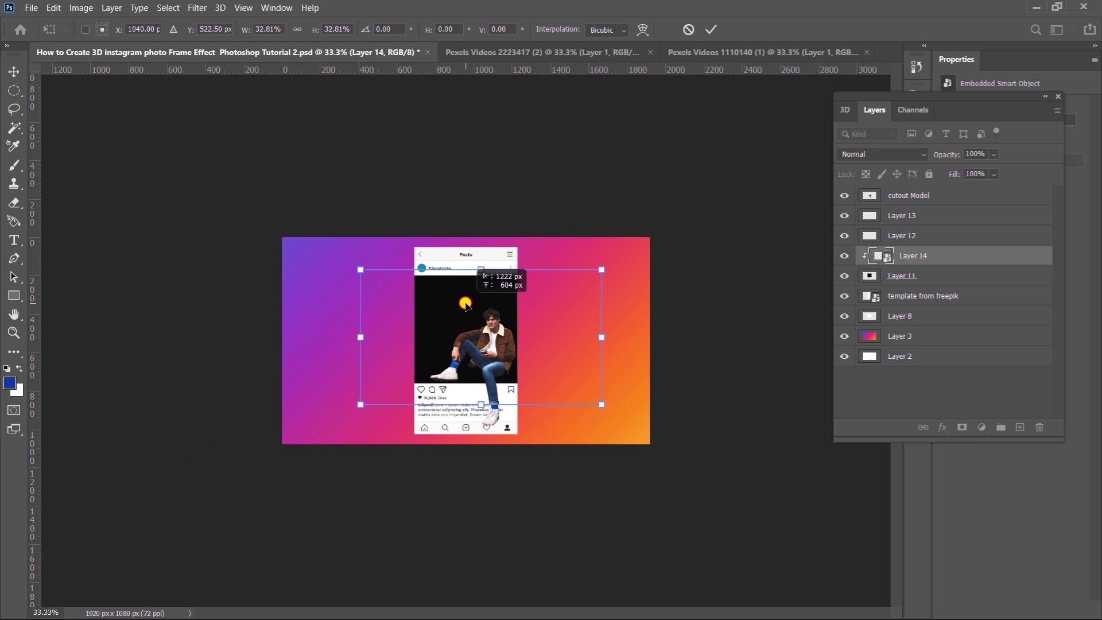
{"action": "left_click_drag", "start_coordinate": [599, 403], "coordinate": [569, 387]}
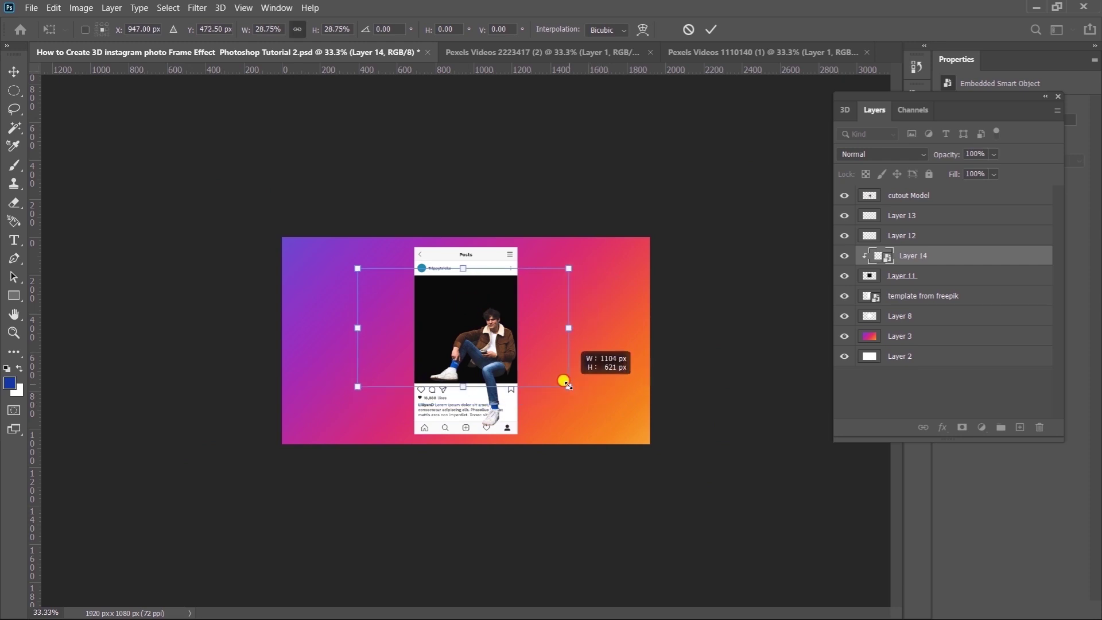
{"action": "left_click_drag", "start_coordinate": [357, 266], "coordinate": [374, 248]}
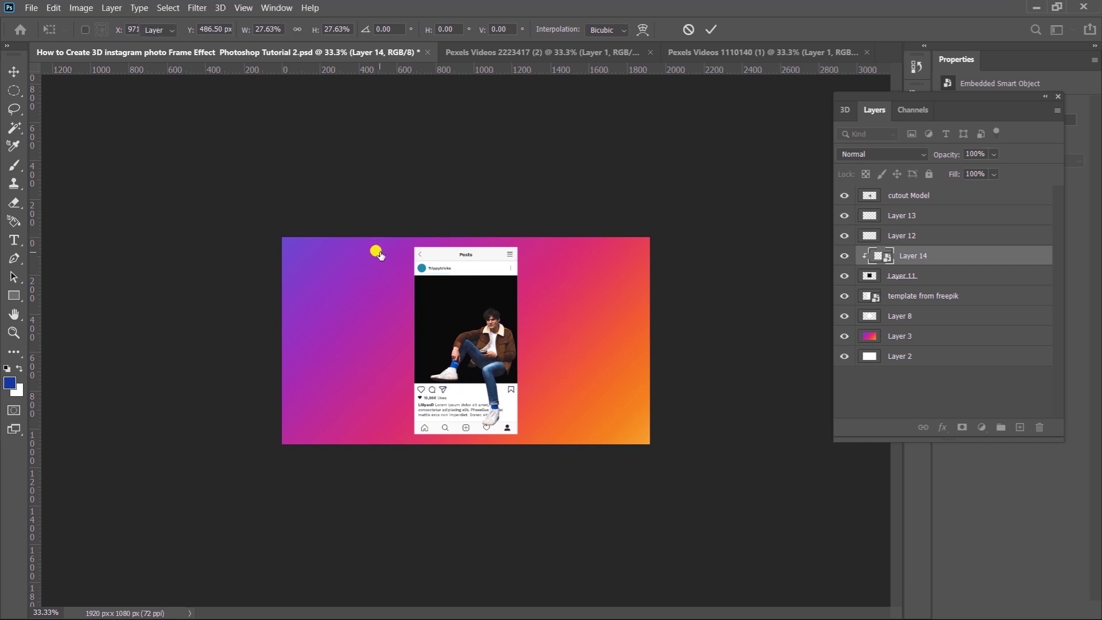
{"action": "key", "text": "Return"}
Zoom in on the mockup, nudge the beach photo into place, and add a layer mask to Layer 11
{"action": "key", "text": "z"}
{"action": "left_click_drag", "start_coordinate": [456, 321], "coordinate": [504, 362]}
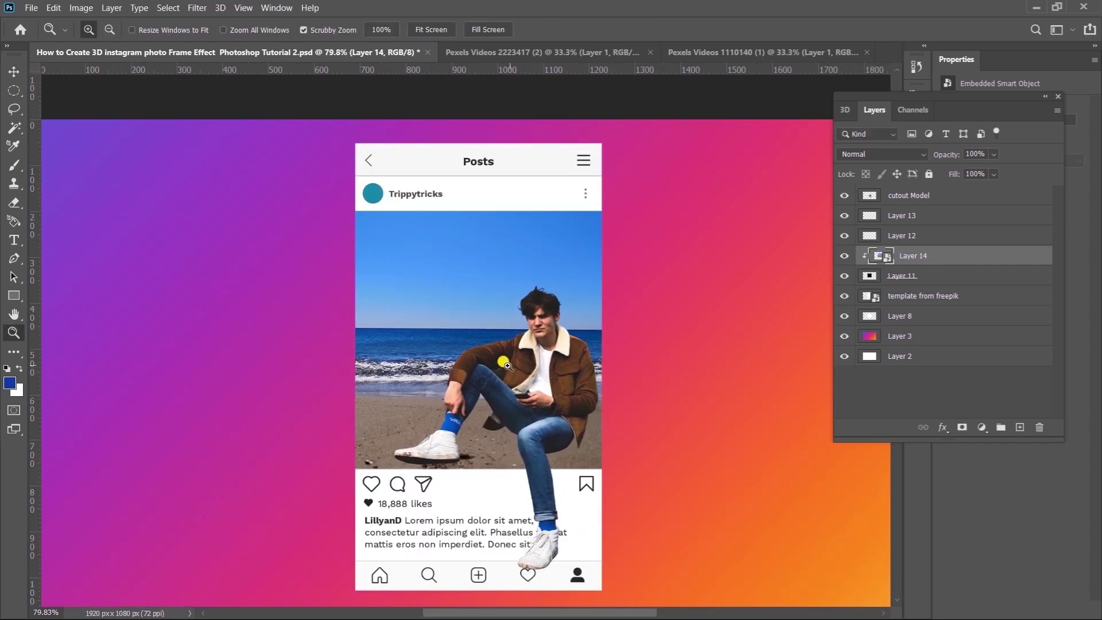
{"action": "key", "text": "v"}
{"action": "left_click_drag", "start_coordinate": [439, 312], "coordinate": [441, 318]}
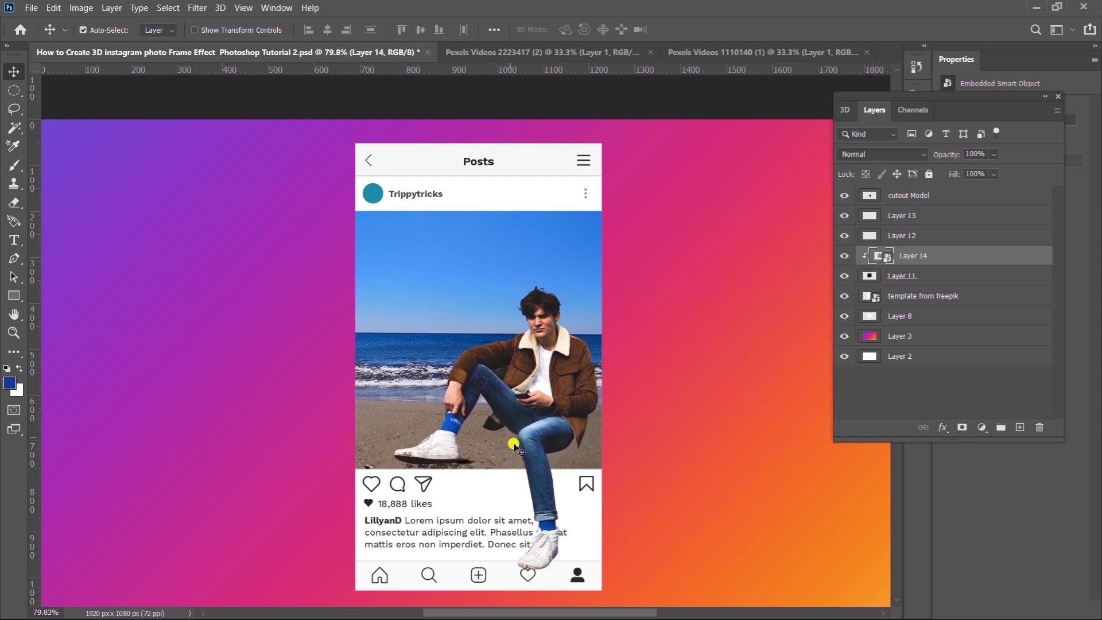
{"action": "left_click", "coordinate": [940, 279]}
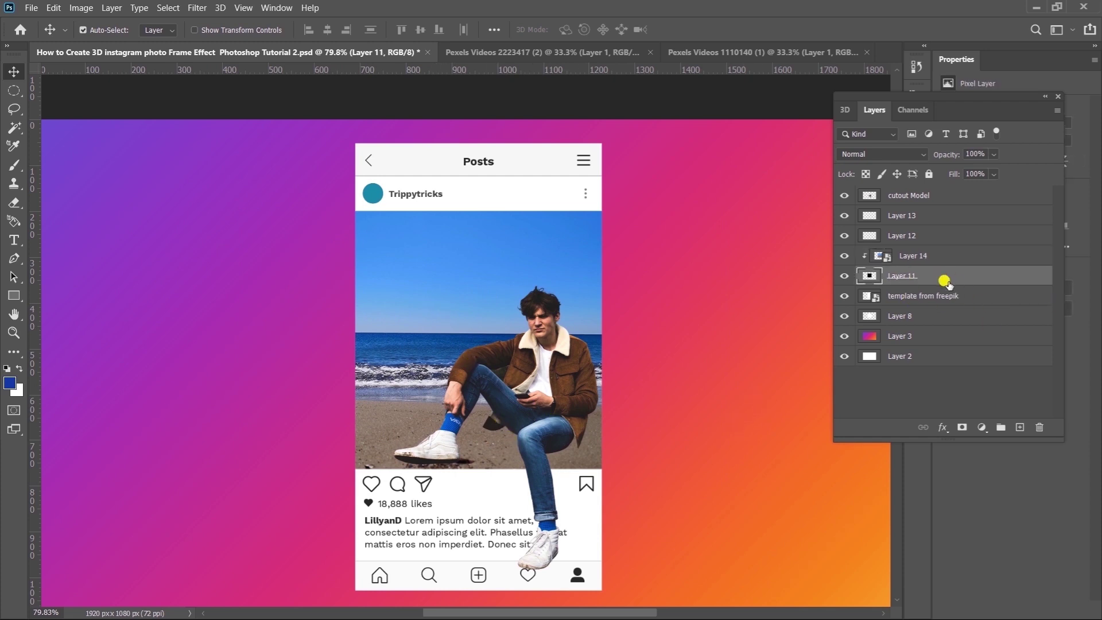
{"action": "left_click", "coordinate": [964, 430]}
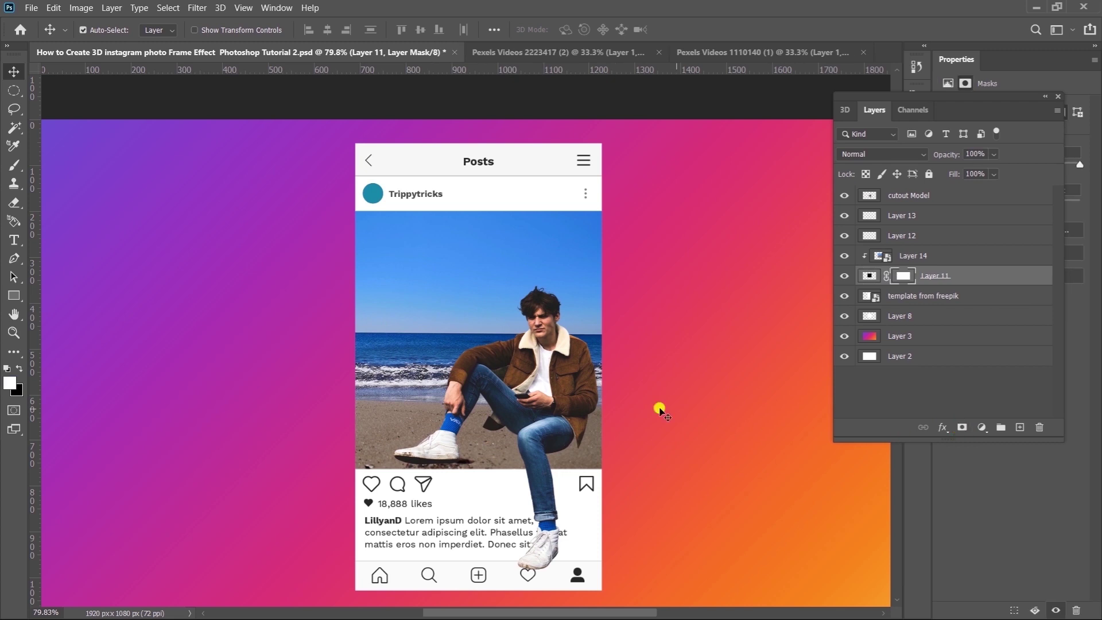
Draw a gradient fading the bottom of Layer 11 to white and nudge the cutout Model down
{"action": "key", "text": "g"}
{"action": "left_click_drag", "start_coordinate": [476, 395], "coordinate": [479, 469]}
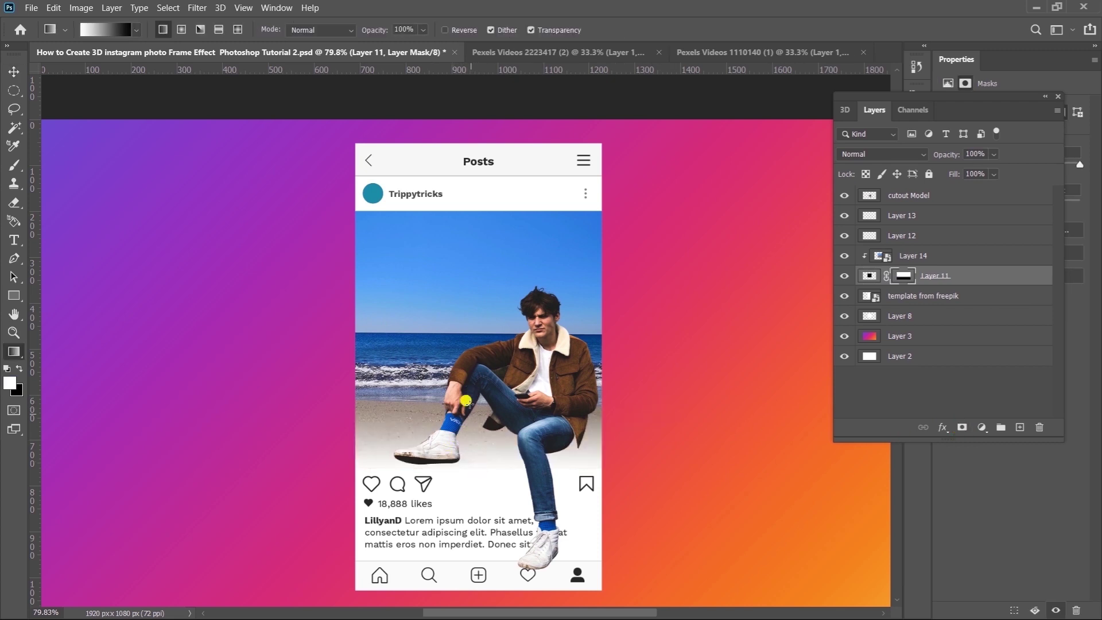
{"action": "left_click_drag", "start_coordinate": [466, 401], "coordinate": [477, 464]}
{"action": "key", "text": "v"}
{"action": "left_click_drag", "start_coordinate": [537, 387], "coordinate": [536, 397]}
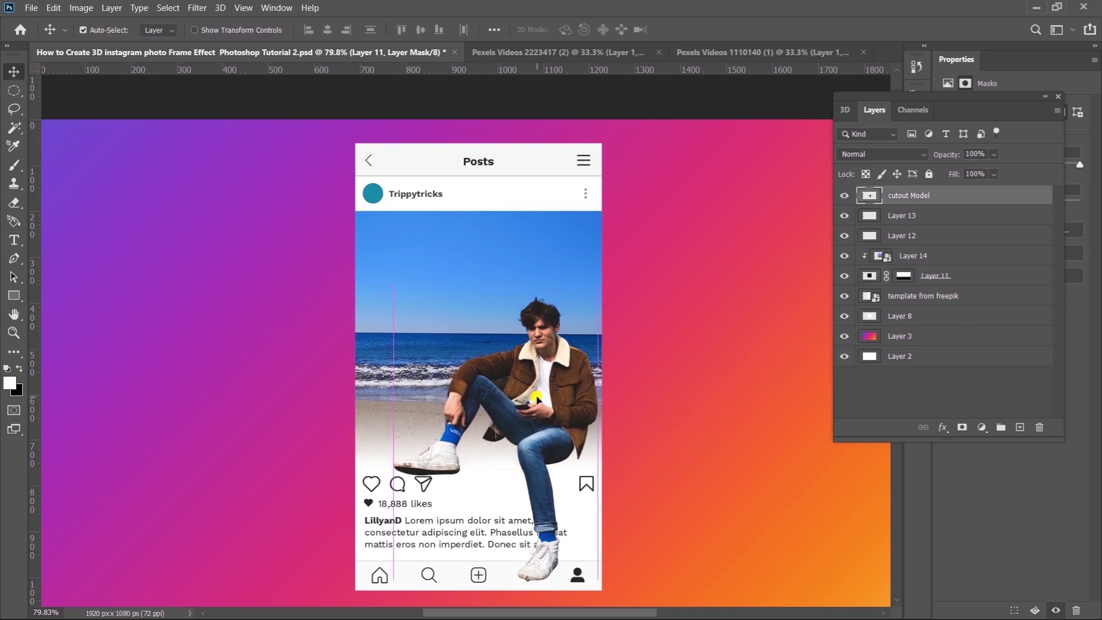
{"action": "left_click_drag", "start_coordinate": [492, 270], "coordinate": [491, 288]}
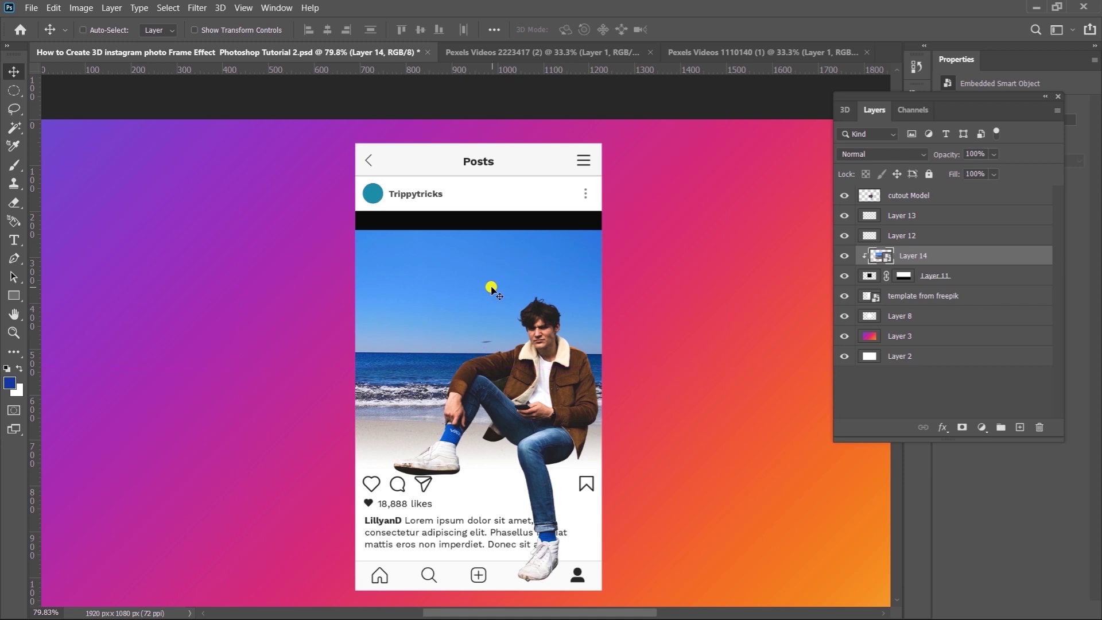
{"action": "key", "text": "ctrl+z"}
{"action": "key", "text": "ctrl+z"}
{"action": "left_click", "coordinate": [423, 334]}
Retry the white-to-black fade on Layer 11's mask from sock to shoe, then nudge the Model up slightly
{"action": "left_click", "coordinate": [902, 276]}
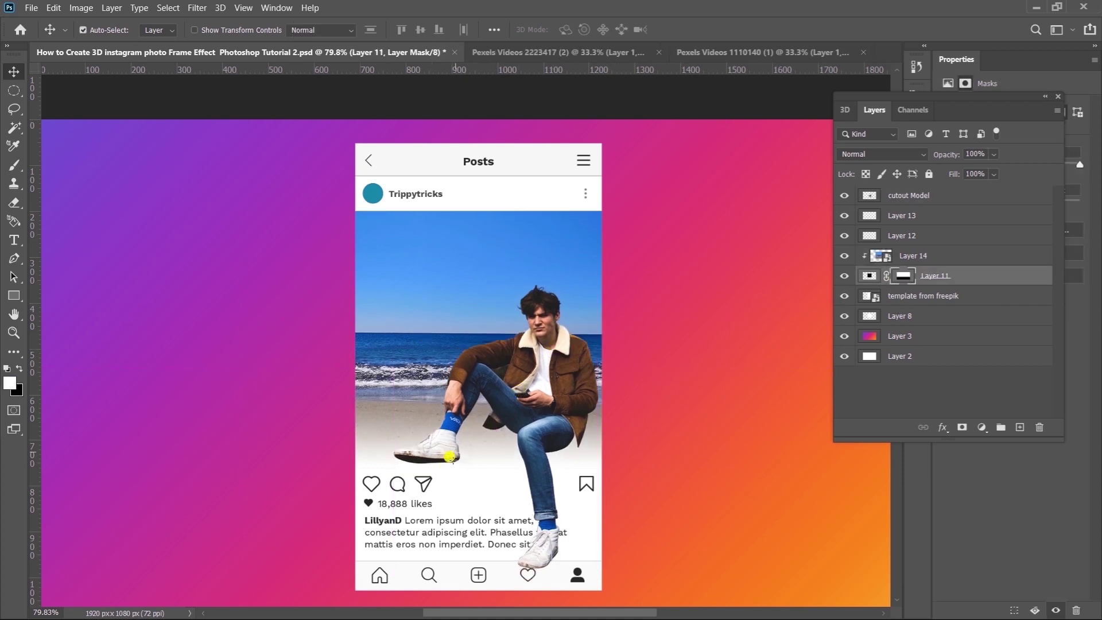
{"action": "key", "text": "g"}
{"action": "key", "text": "d"}
{"action": "left_click_drag", "start_coordinate": [447, 469], "coordinate": [443, 447]}
{"action": "left_click_drag", "start_coordinate": [452, 404], "coordinate": [451, 465]}
{"action": "key", "text": "ctrl+z"}
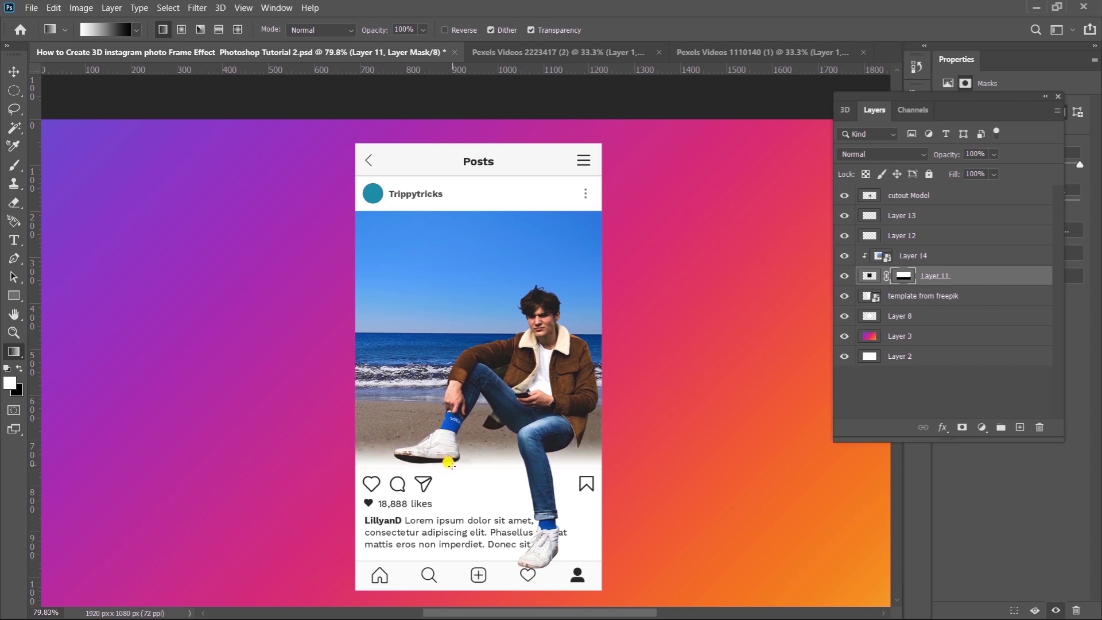
{"action": "key", "text": "v"}
{"action": "left_click_drag", "start_coordinate": [569, 386], "coordinate": [569, 382]}
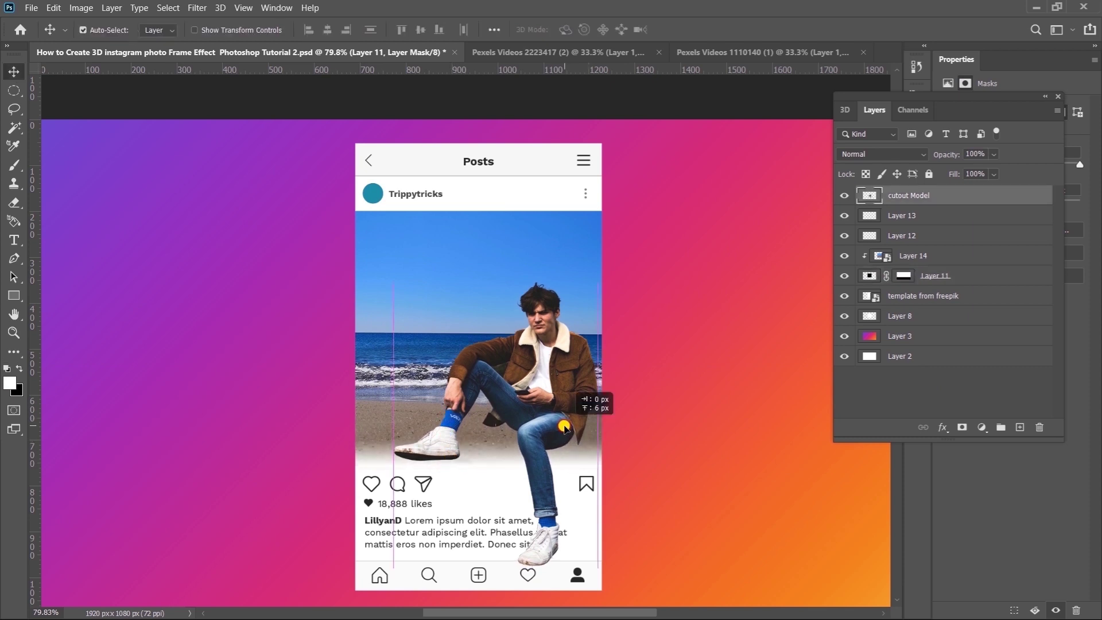
{"action": "left_click", "coordinate": [498, 255]}
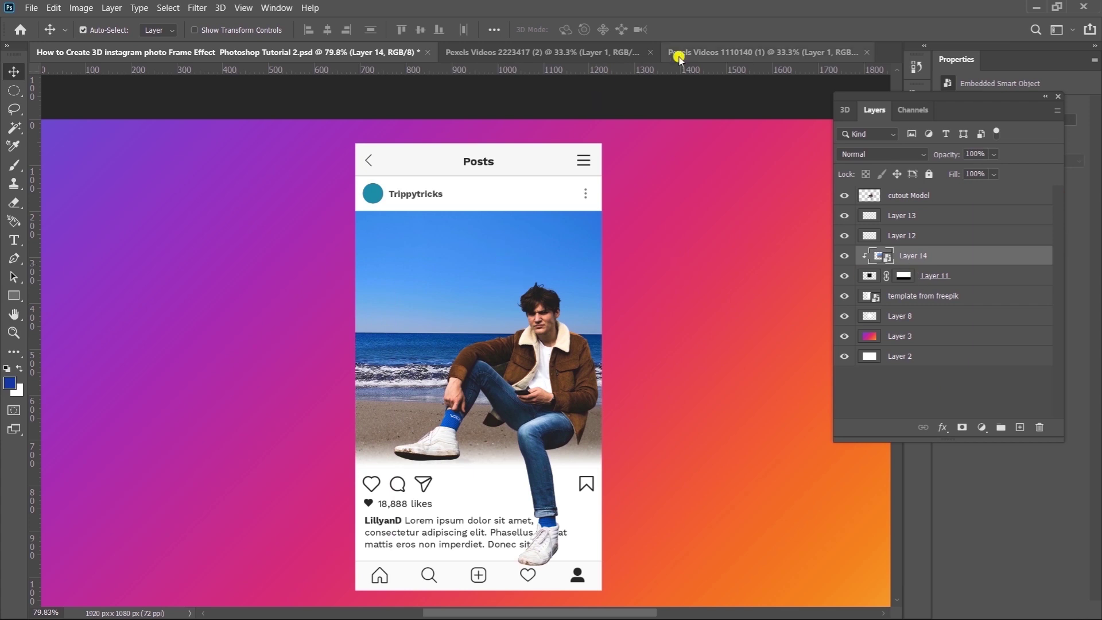
Ungroup Video Group 1 in the lake sunset video and drag its layer into the Instagram design
{"action": "left_click", "coordinate": [702, 55]}
{"action": "left_click", "coordinate": [923, 194]}
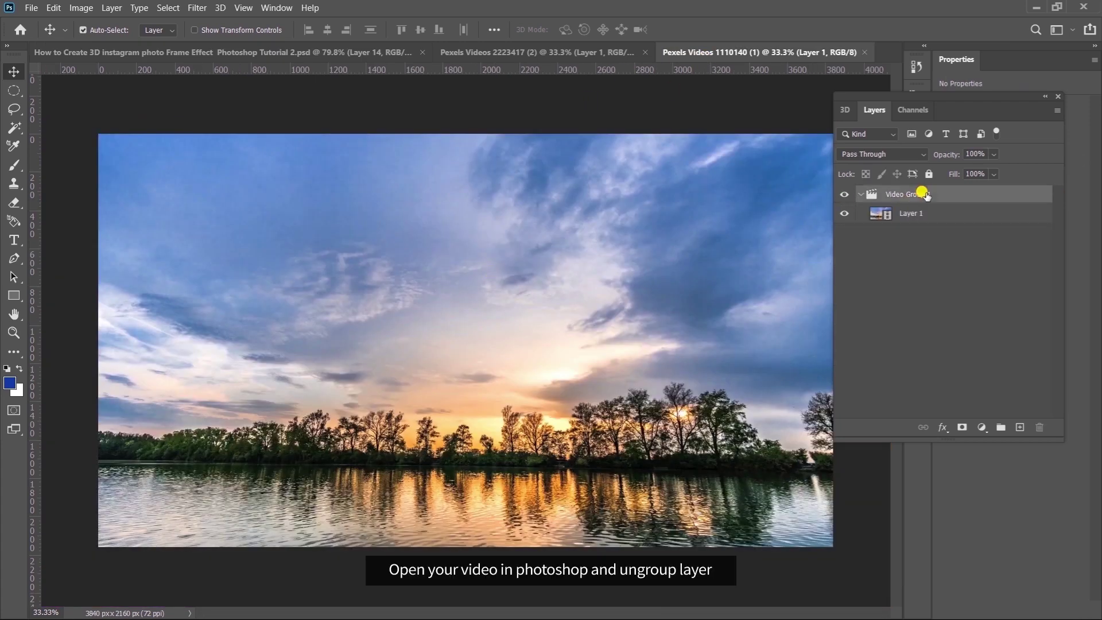
{"action": "right_click", "coordinate": [921, 192]}
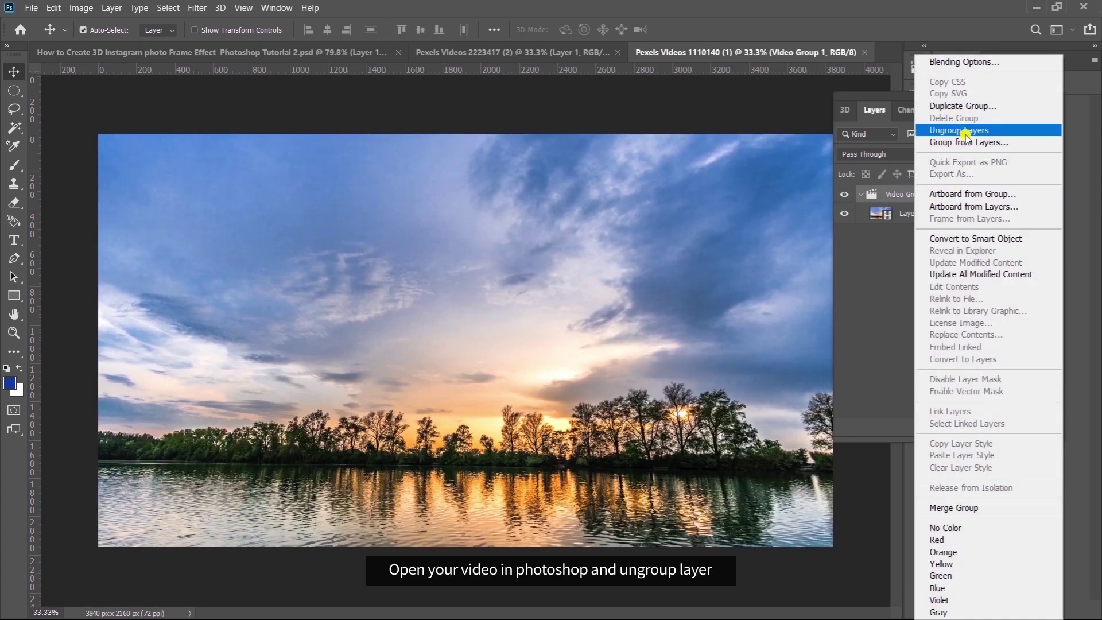
{"action": "left_click", "coordinate": [963, 130]}
{"action": "mouse_move", "coordinate": [930, 199]}
{"action": "left_mouse_down"}
{"action": "mouse_move", "coordinate": [220, 47]}
{"action": "mouse_move", "coordinate": [492, 253]}
{"action": "left_mouse_up"}
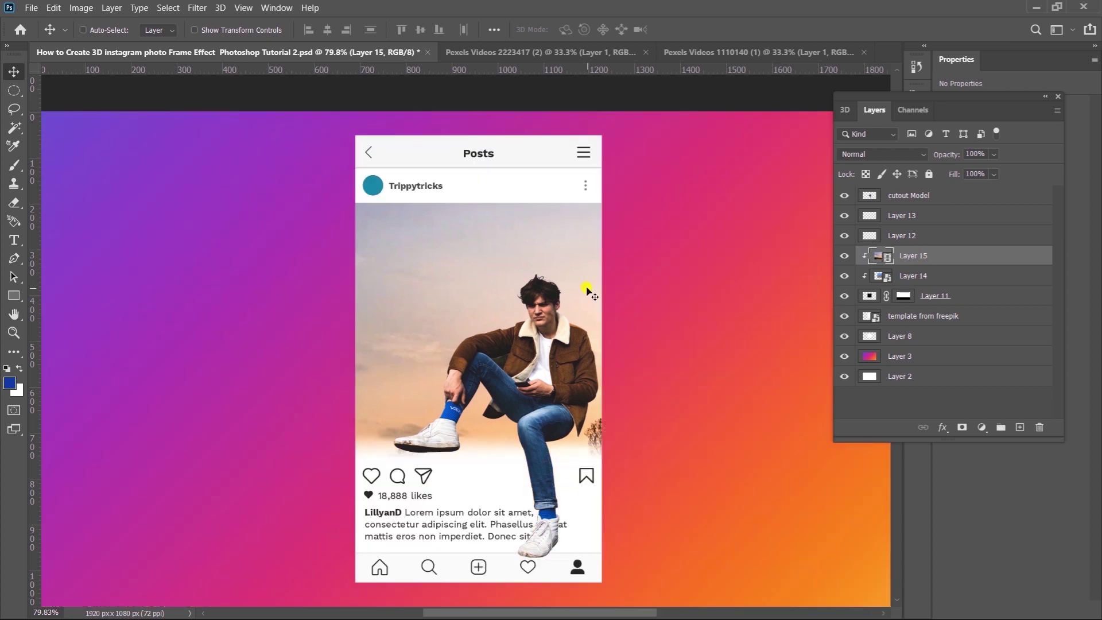
Scale the sunset layer down to fit the post's picture area and add a layer mask
{"action": "key", "text": "ctrl+minus"}
{"action": "key", "text": "ctrl+minus"}
{"action": "key", "text": "ctrl+minus"}
{"action": "key", "text": "ctrl+t"}
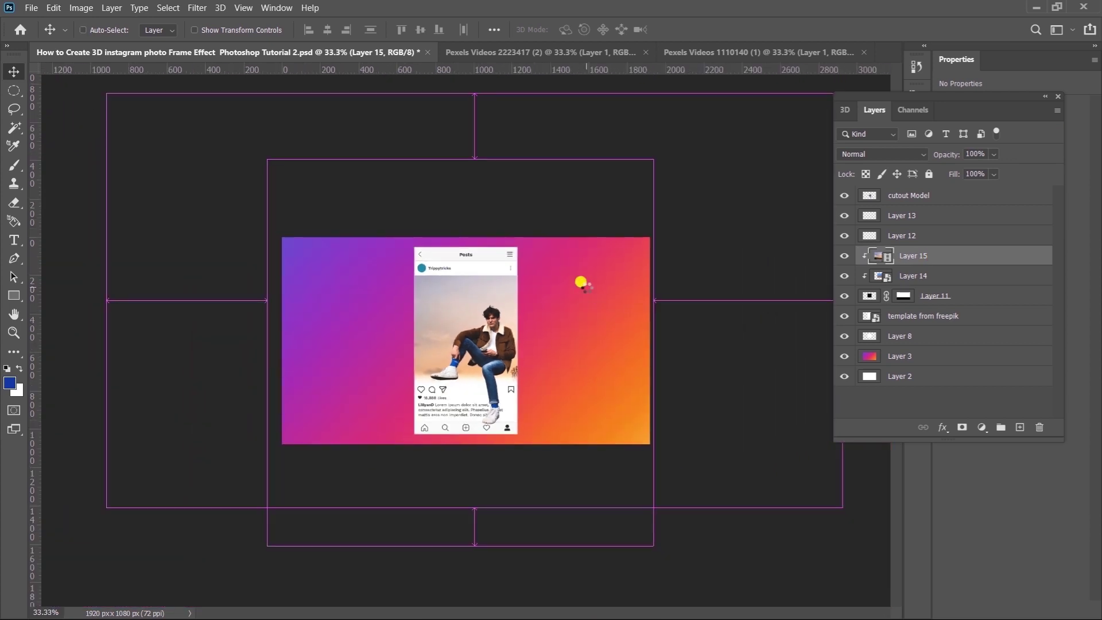
{"action": "mouse_move", "coordinate": [106, 94]}
{"action": "left_mouse_down"}
{"action": "mouse_move", "coordinate": [664, 408]}
{"action": "mouse_move", "coordinate": [448, 283]}
{"action": "left_mouse_up"}
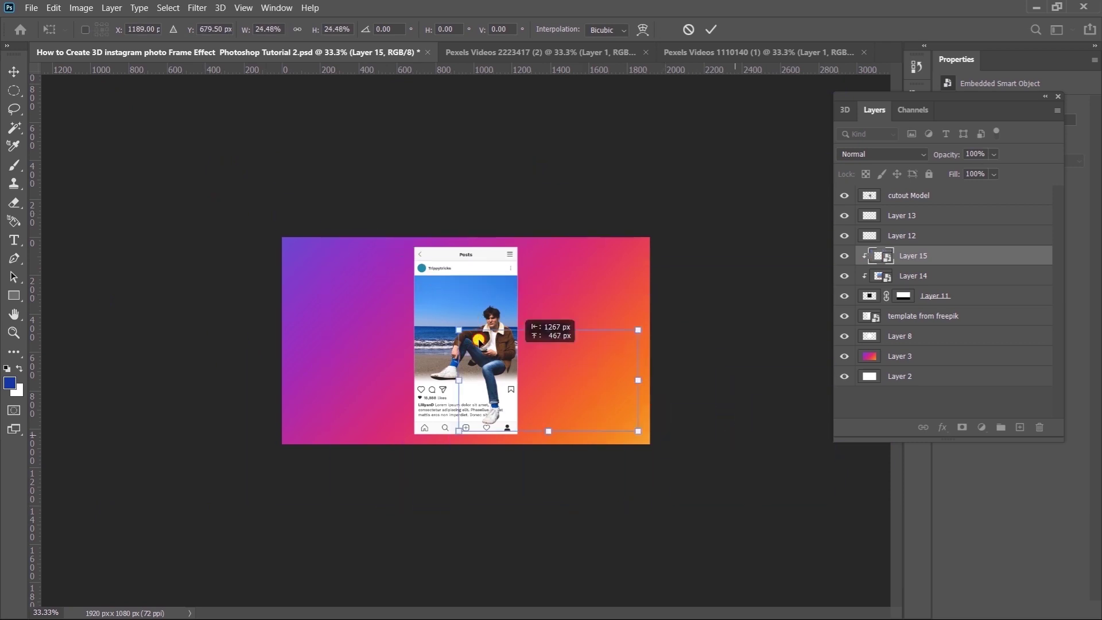
{"action": "key", "text": "Return"}
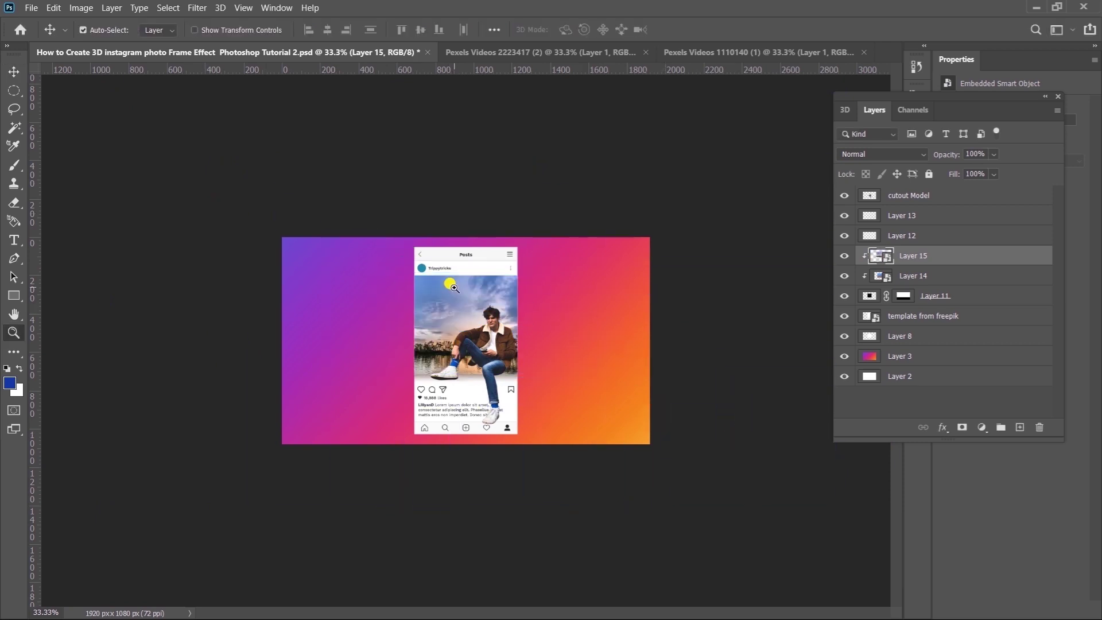
{"action": "scroll", "coordinate": [436, 275], "scroll_direction": "up", "scroll_amount": 5}
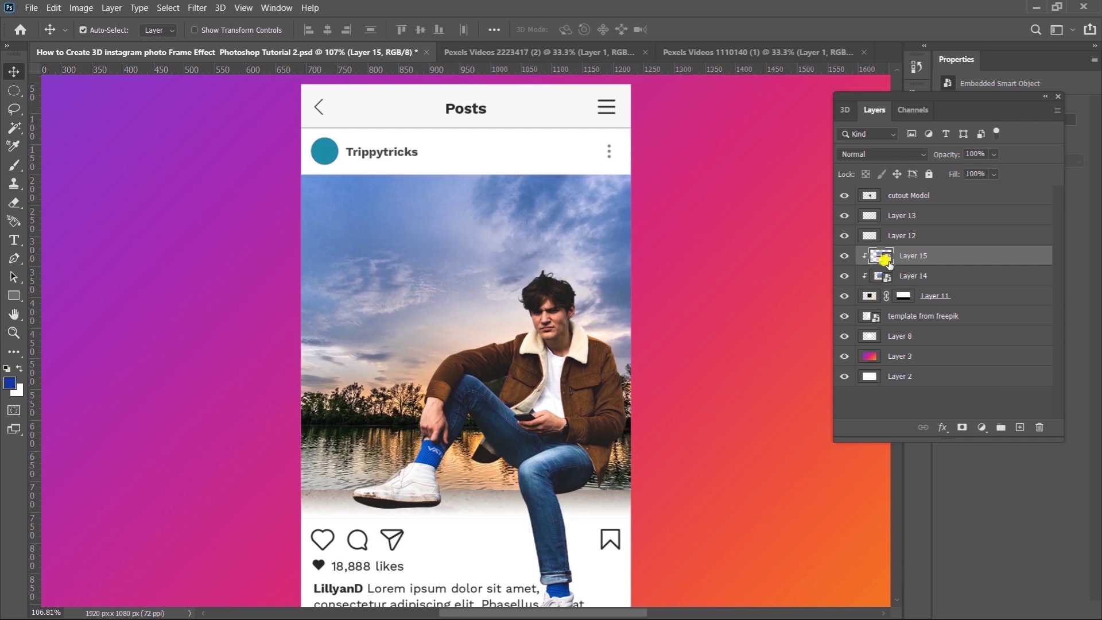
{"action": "left_click", "coordinate": [962, 427]}
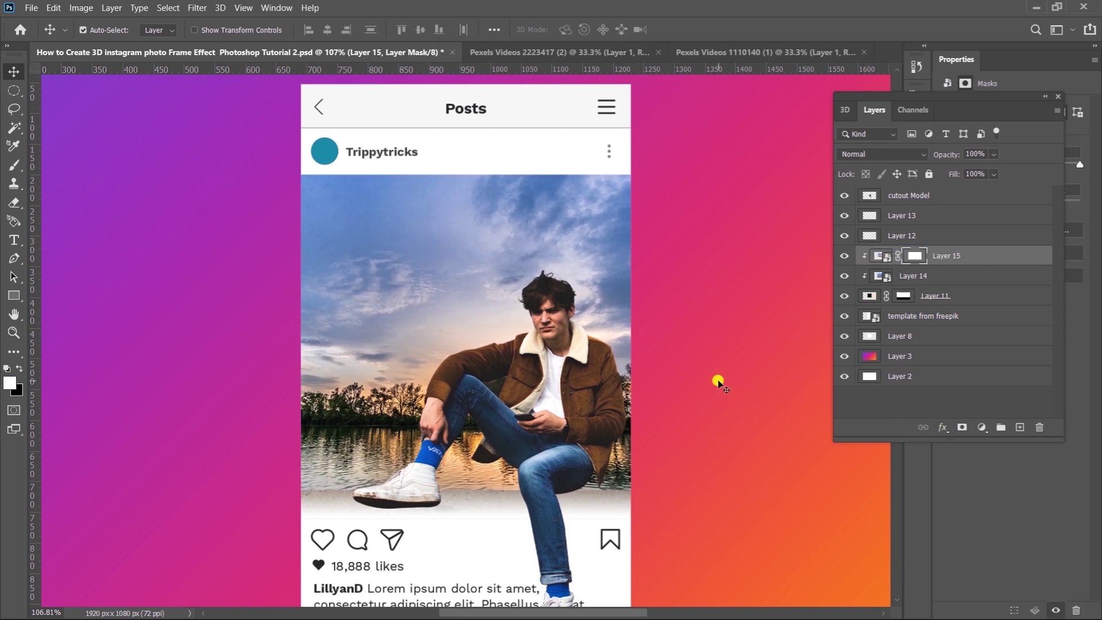
Draw gradients on Layer 15's mask to fade the sunset sky down into the sea
{"action": "key", "text": "g"}
{"action": "left_click_drag", "start_coordinate": [406, 272], "coordinate": [417, 435]}
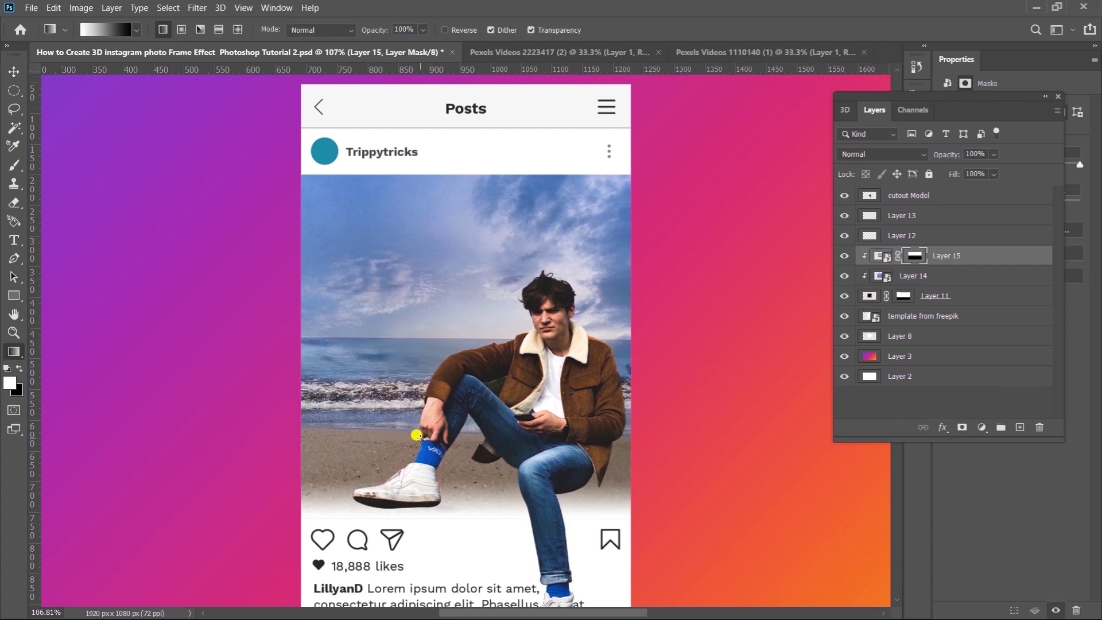
{"action": "mouse_move", "coordinate": [383, 241]}
{"action": "left_mouse_down"}
{"action": "mouse_move", "coordinate": [383, 347]}
{"action": "mouse_move", "coordinate": [386, 335]}
{"action": "left_mouse_up"}
{"action": "left_click_drag", "start_coordinate": [443, 289], "coordinate": [450, 333]}
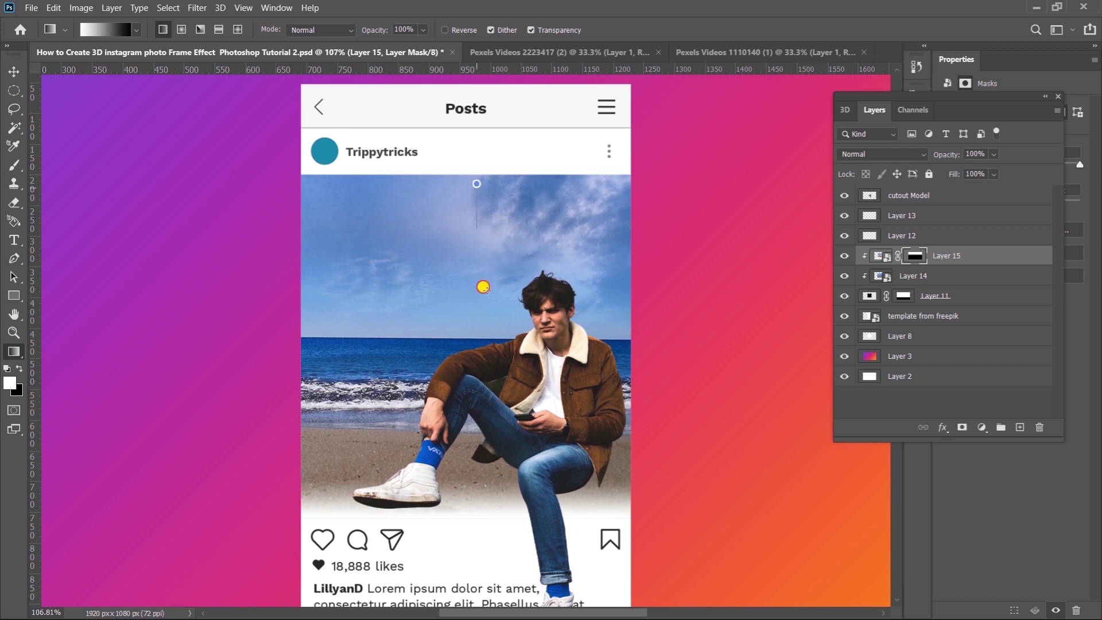
{"action": "left_click_drag", "start_coordinate": [483, 286], "coordinate": [495, 380]}
{"action": "left_click_drag", "start_coordinate": [479, 330], "coordinate": [489, 432]}
{"action": "left_click_drag", "start_coordinate": [482, 268], "coordinate": [487, 406]}
{"action": "left_click_drag", "start_coordinate": [457, 311], "coordinate": [481, 448]}
Shorten the sky image's height from the bottom with Free Transform
{"action": "key", "text": "v"}
{"action": "left_click", "coordinate": [878, 255]}
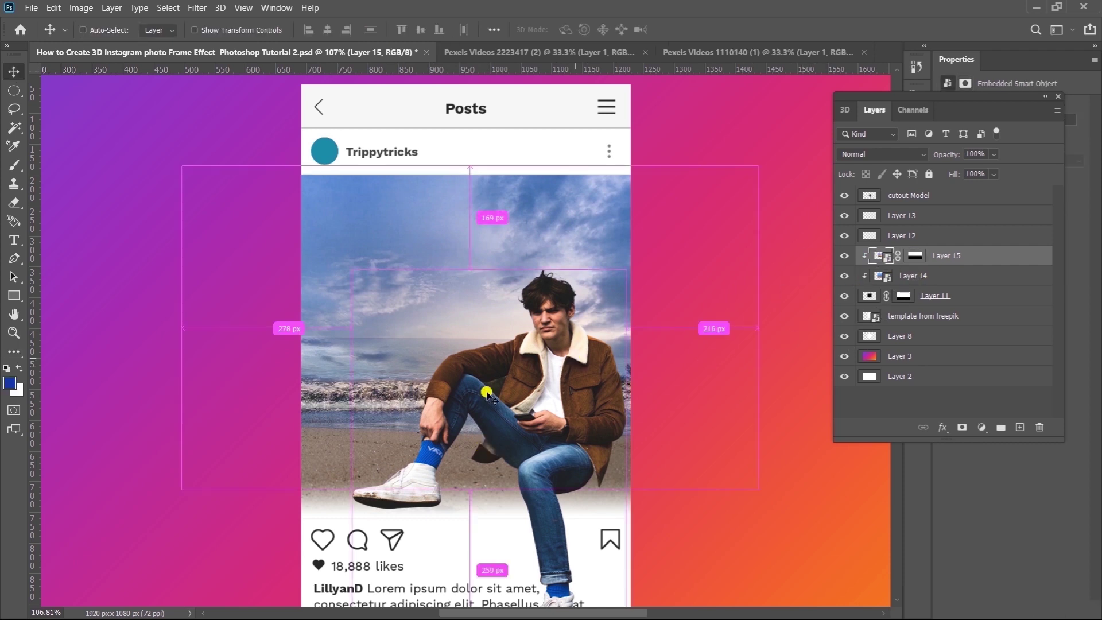
{"action": "key", "text": "ctrl+t"}
{"action": "left_click_drag", "start_coordinate": [470, 490], "coordinate": [473, 425]}
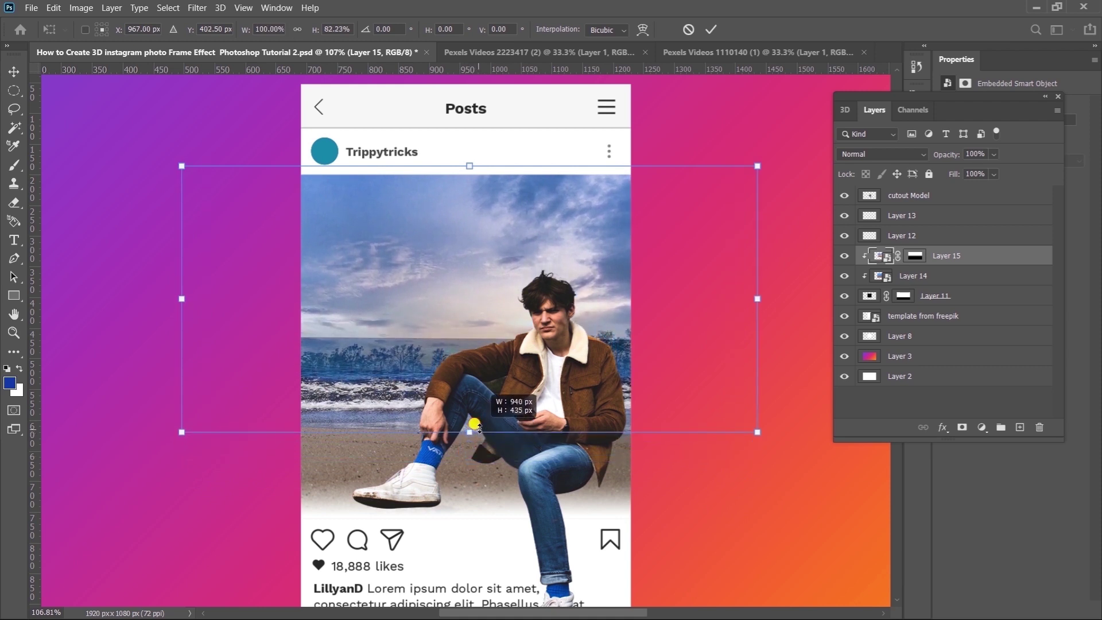
{"action": "key", "text": "Return"}
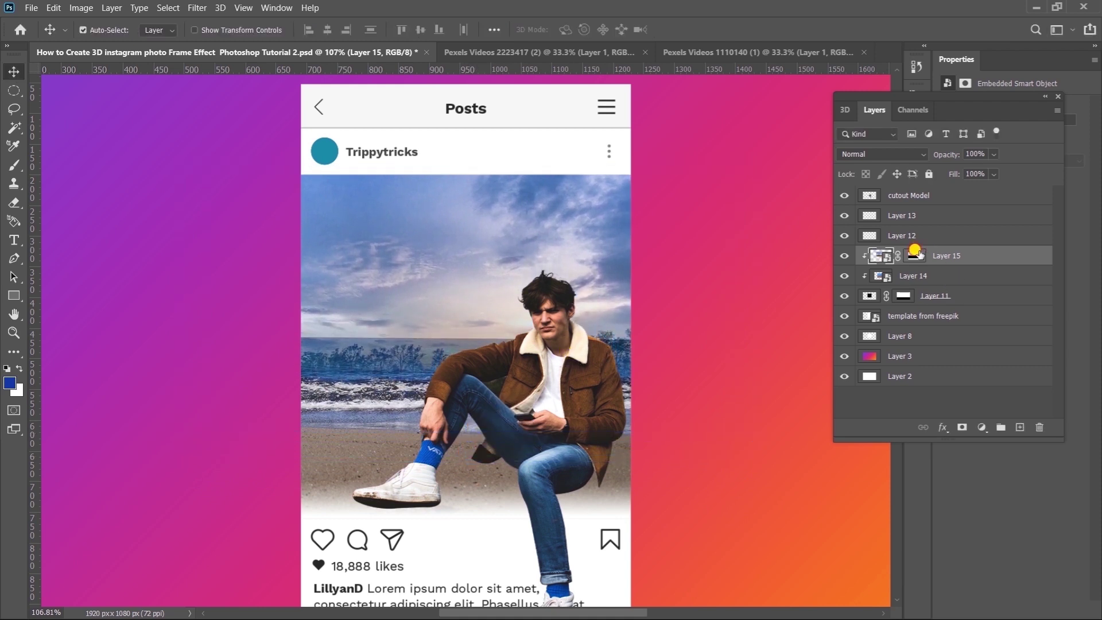
Redraw the black-and-white mask gradients so more blue sea shows toward the horizon
{"action": "left_click", "coordinate": [915, 253]}
{"action": "key", "text": "d"}
{"action": "key", "text": "g"}
{"action": "left_click_drag", "start_coordinate": [387, 301], "coordinate": [390, 360]}
{"action": "left_click_drag", "start_coordinate": [394, 291], "coordinate": [399, 356]}
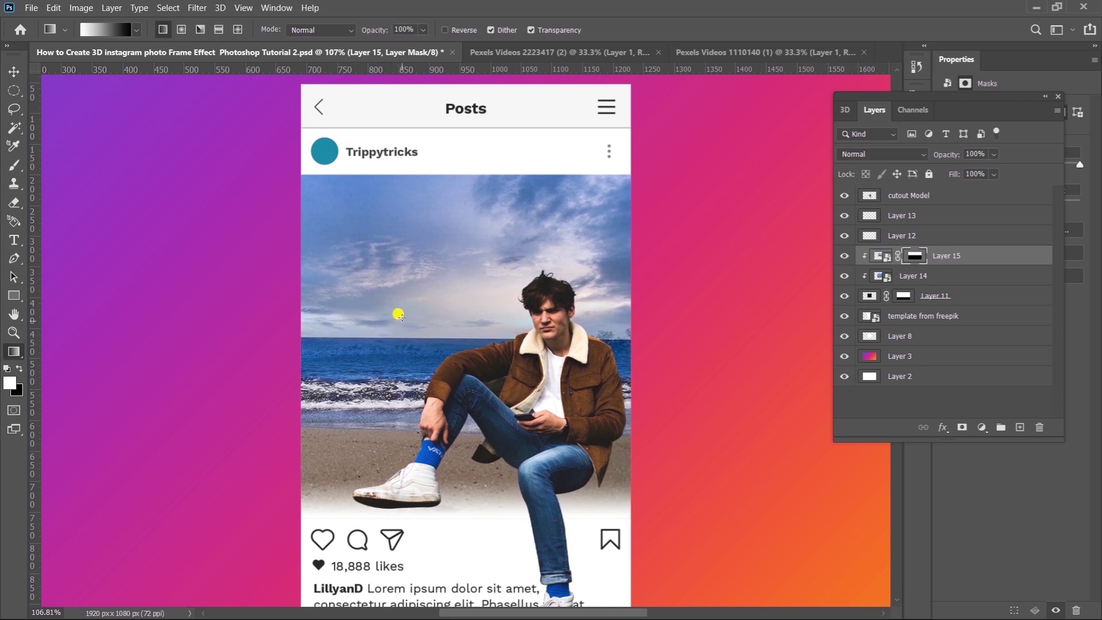
{"action": "left_click_drag", "start_coordinate": [400, 295], "coordinate": [400, 357]}
{"action": "key", "text": "v"}
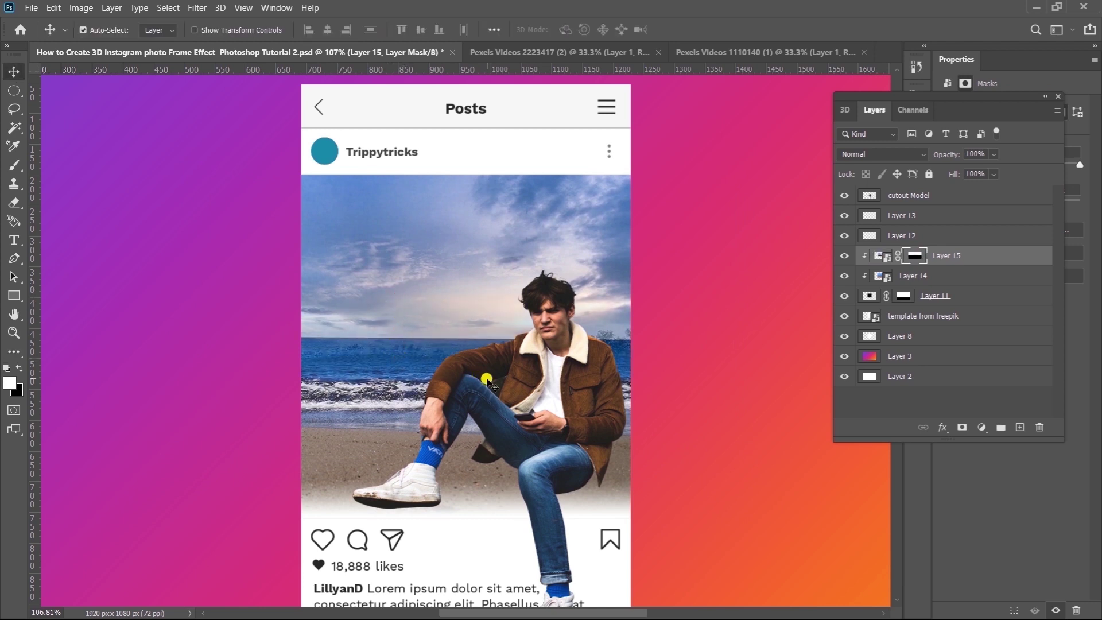
{"action": "scroll", "coordinate": [543, 350], "scroll_direction": "down", "scroll_amount": 1}
{"action": "scroll", "coordinate": [539, 319], "scroll_direction": "down", "scroll_amount": 3}
{"action": "left_click", "coordinate": [570, 360]}
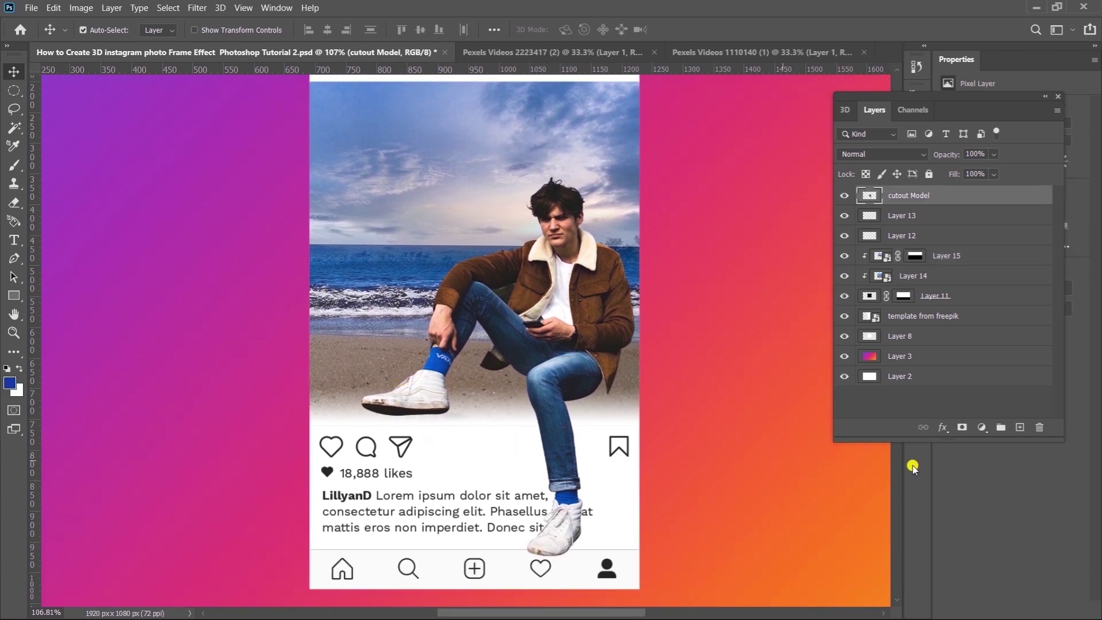
On a new layer above Layer 13, paint a black shadow along the shoe sole with a 30 px round brush
{"action": "left_click", "coordinate": [930, 217]}
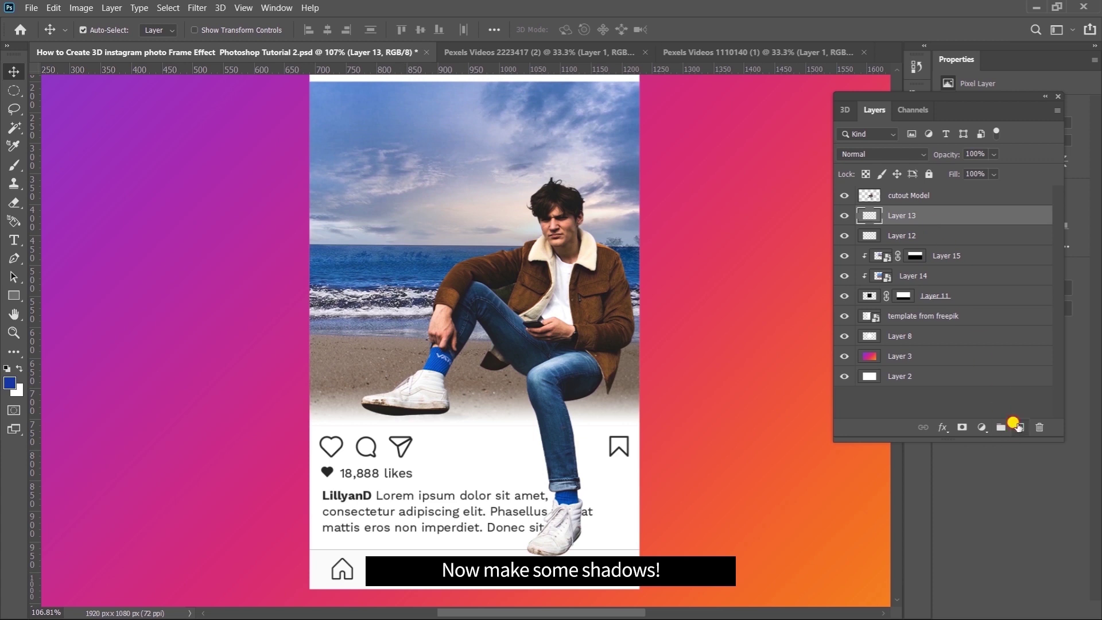
{"action": "left_click", "coordinate": [1018, 426]}
{"action": "key", "text": "d"}
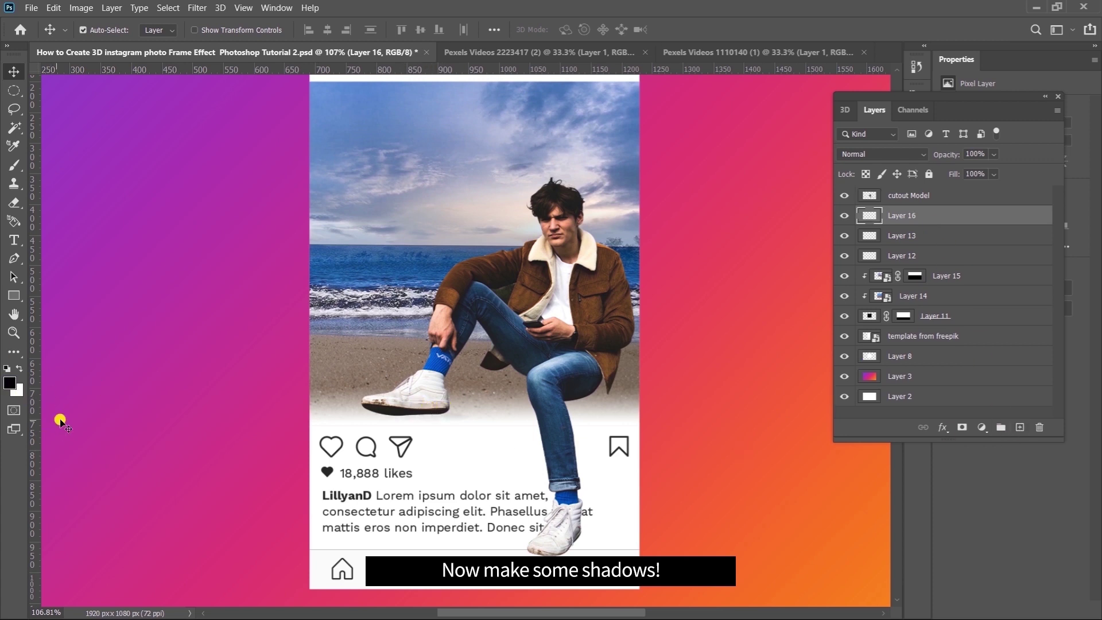
{"action": "key", "text": "b"}
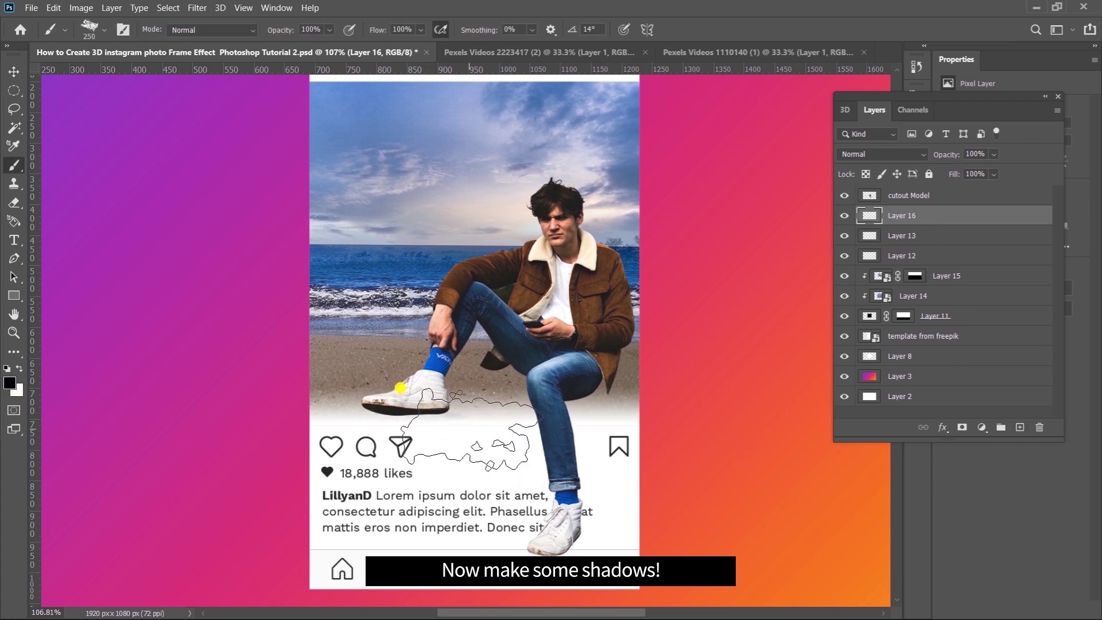
{"action": "key", "text": "F5"}
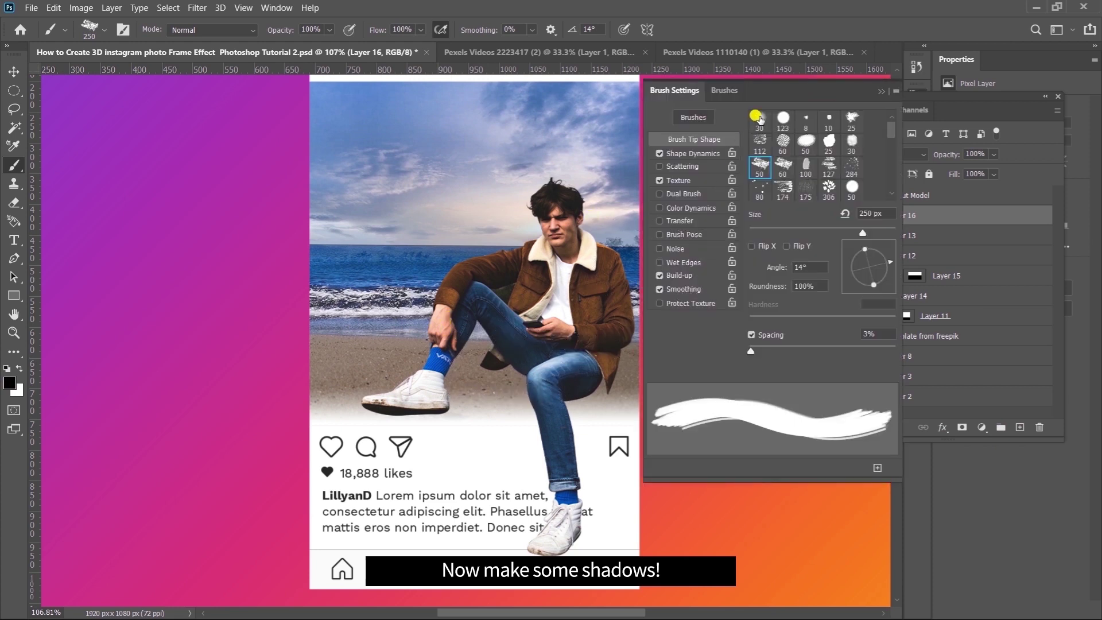
{"action": "left_click", "coordinate": [757, 117]}
{"action": "key", "text": "F5"}
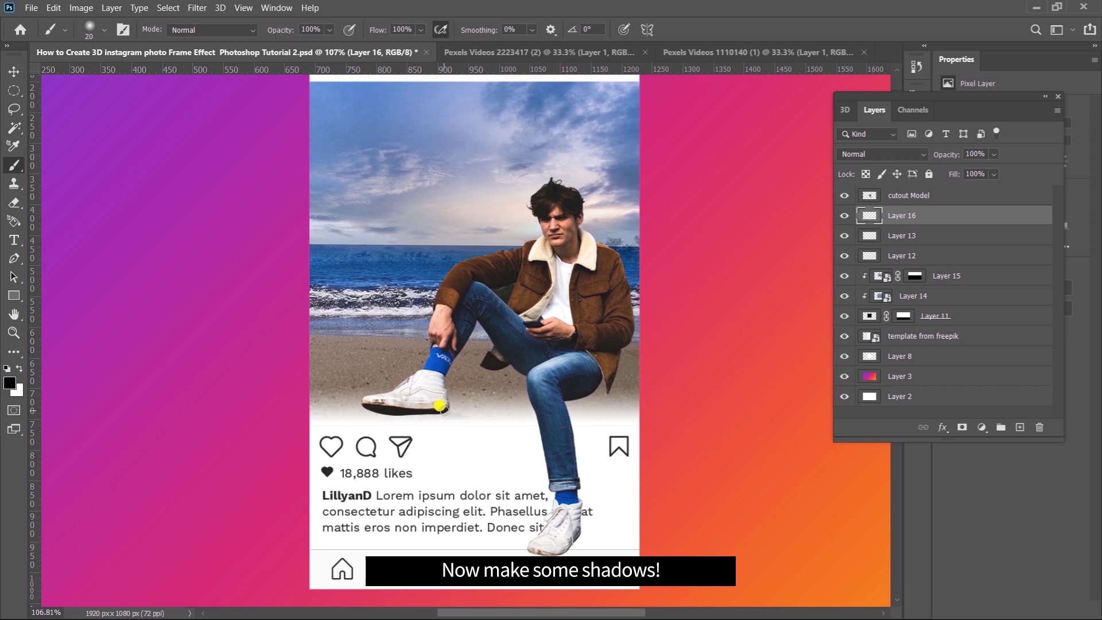
{"action": "mouse_move", "coordinate": [425, 409]}
{"action": "left_mouse_down"}
{"action": "mouse_move", "coordinate": [452, 416]}
{"action": "mouse_move", "coordinate": [358, 412]}
{"action": "left_mouse_up"}
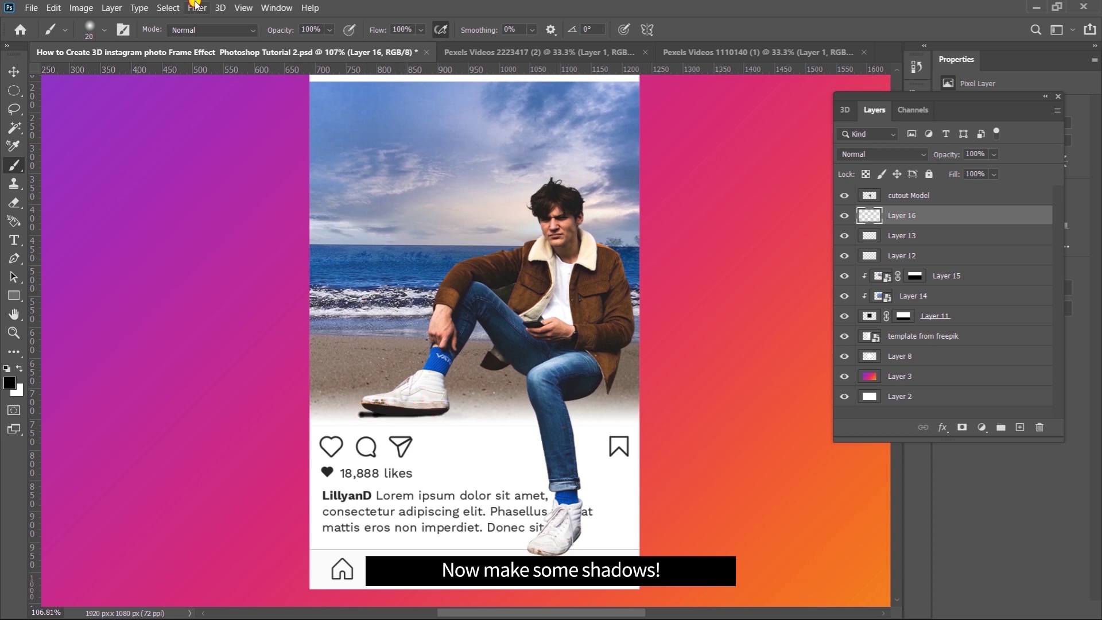
Soften the shoe shadow with Motion Blur and a 3.7 Gaussian Blur, trim it, and nudge it right
{"action": "left_click", "coordinate": [196, 9]}
{"action": "mouse_move", "coordinate": [204, 160]}
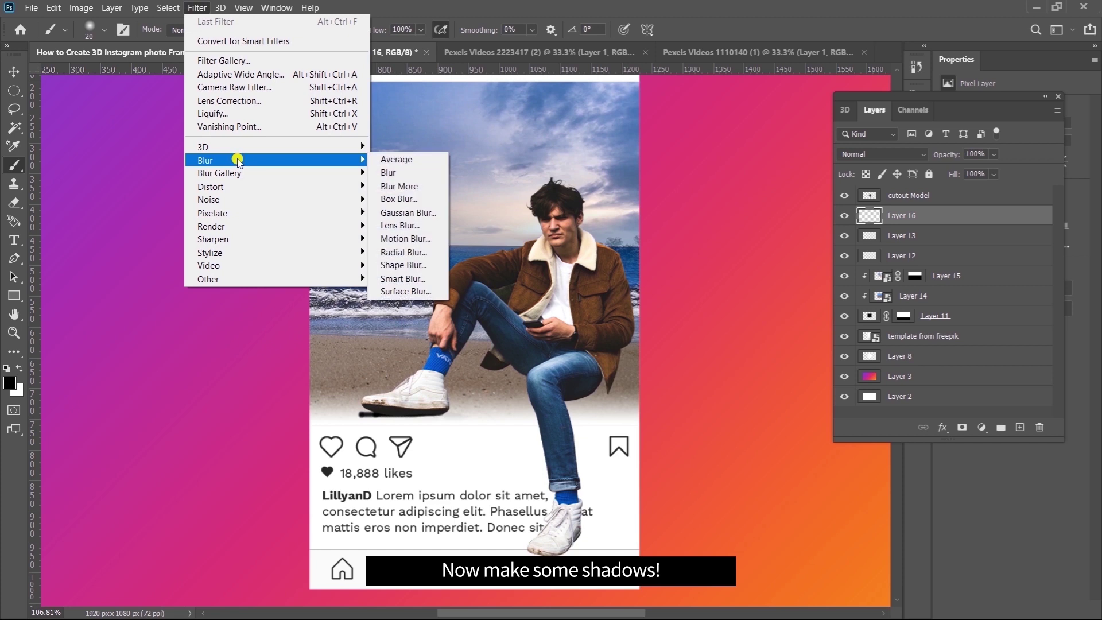
{"action": "left_click", "coordinate": [405, 238]}
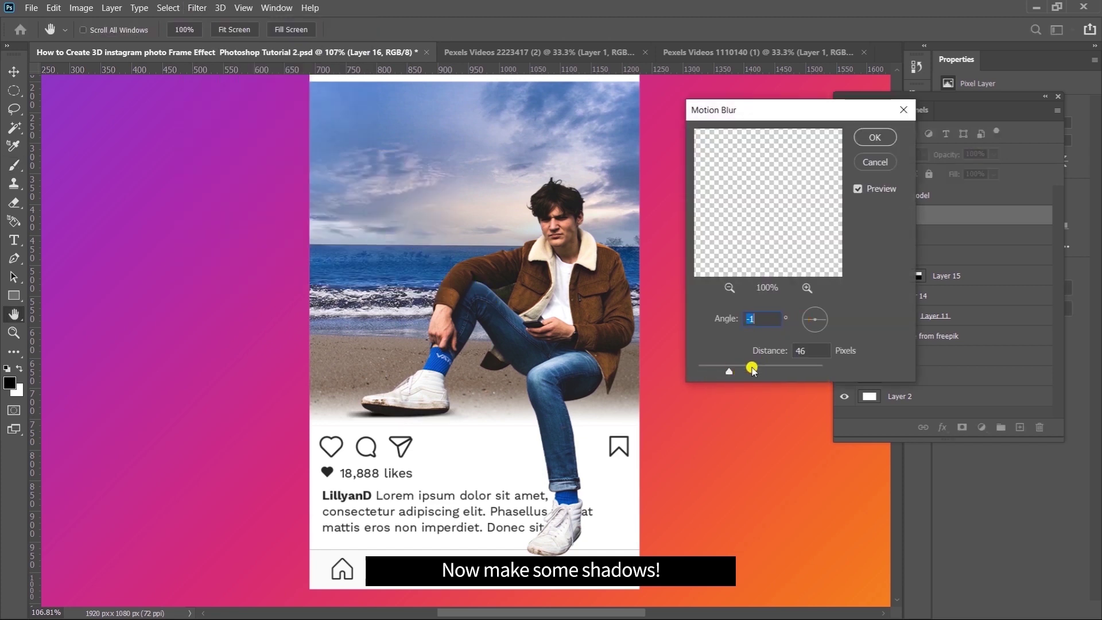
{"action": "left_click", "coordinate": [873, 139]}
{"action": "left_click", "coordinate": [196, 7]}
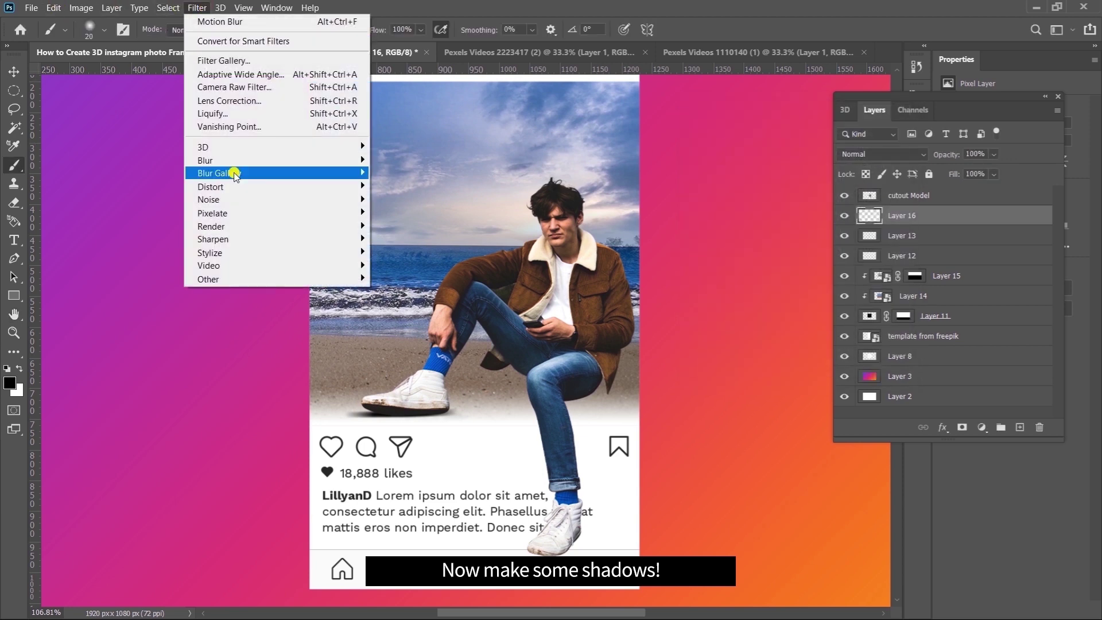
{"action": "mouse_move", "coordinate": [205, 160]}
{"action": "left_click", "coordinate": [433, 215]}
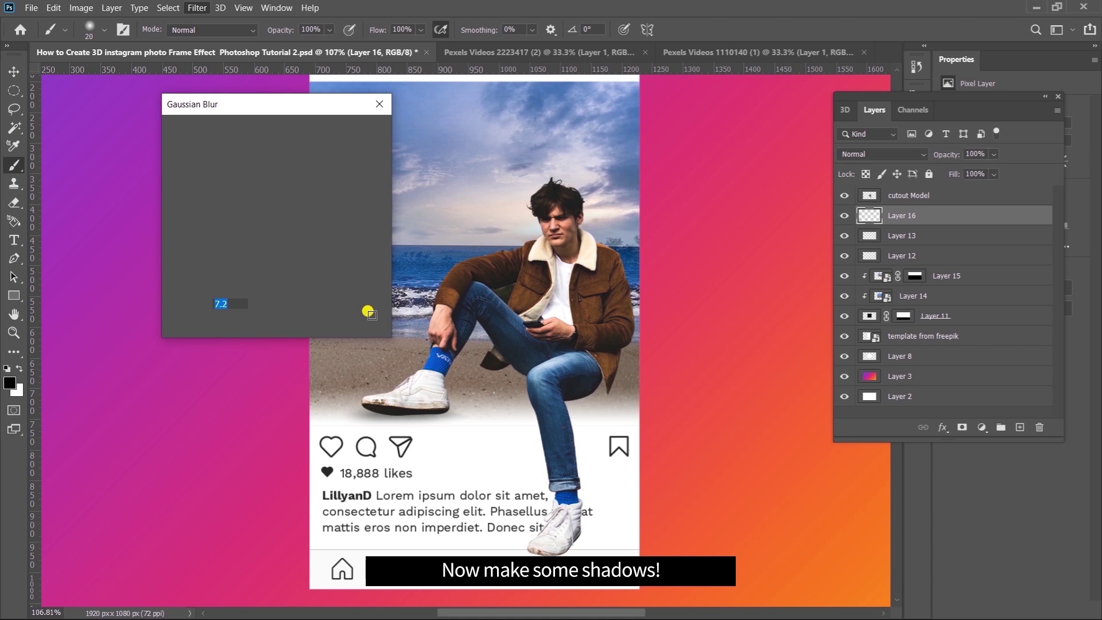
{"action": "left_click", "coordinate": [199, 324]}
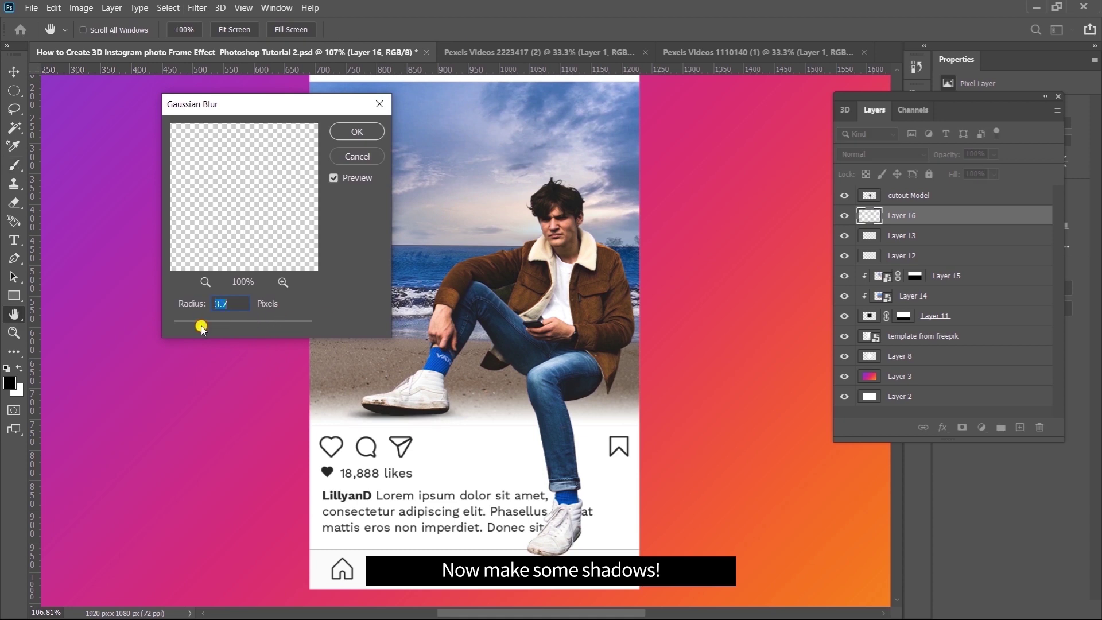
{"action": "left_click", "coordinate": [359, 133]}
{"action": "key", "text": "b"}
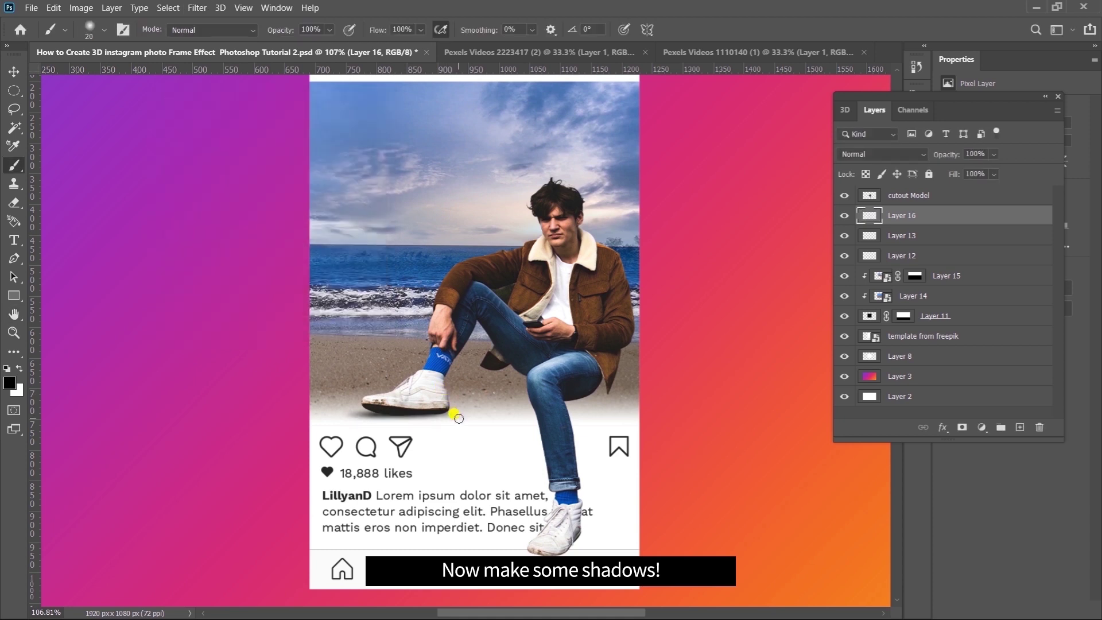
{"action": "key", "text": "e"}
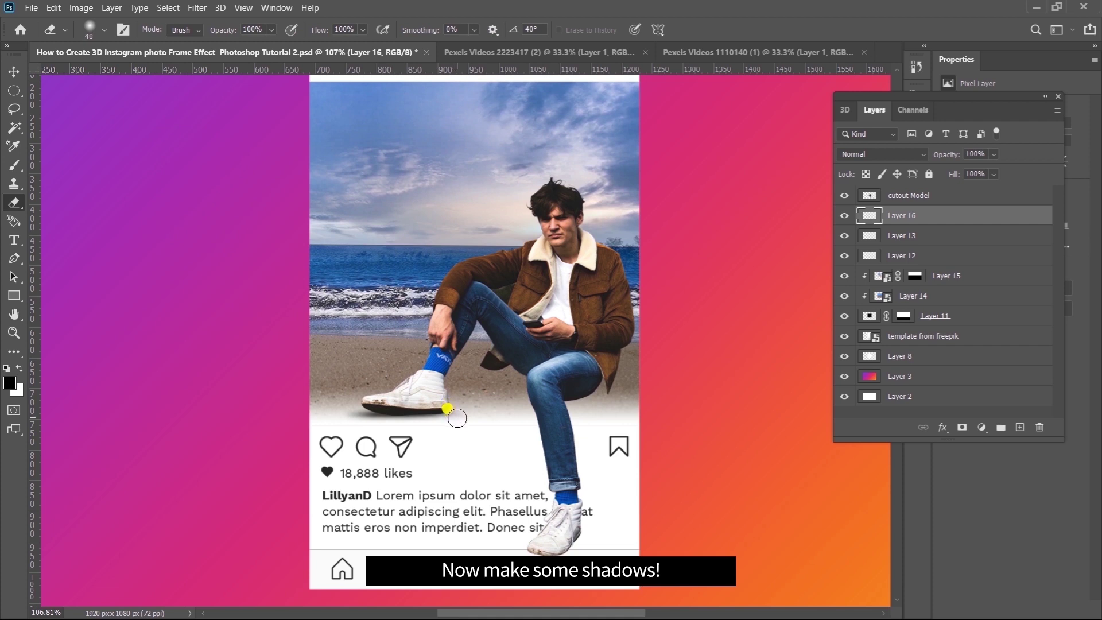
{"action": "key", "text": "v"}
{"action": "left_click_drag", "start_coordinate": [369, 417], "coordinate": [374, 418]}
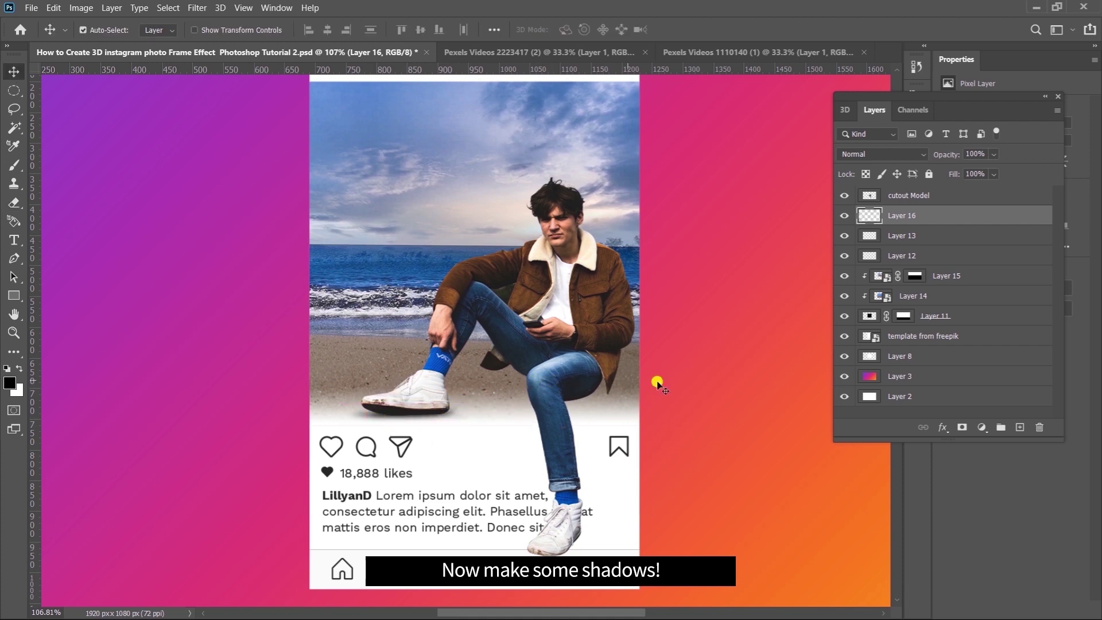
On a new layer, paint a shadow beneath the seated leg with a 50 px brush
{"action": "left_click", "coordinate": [1019, 426]}
{"action": "key", "text": "b"}
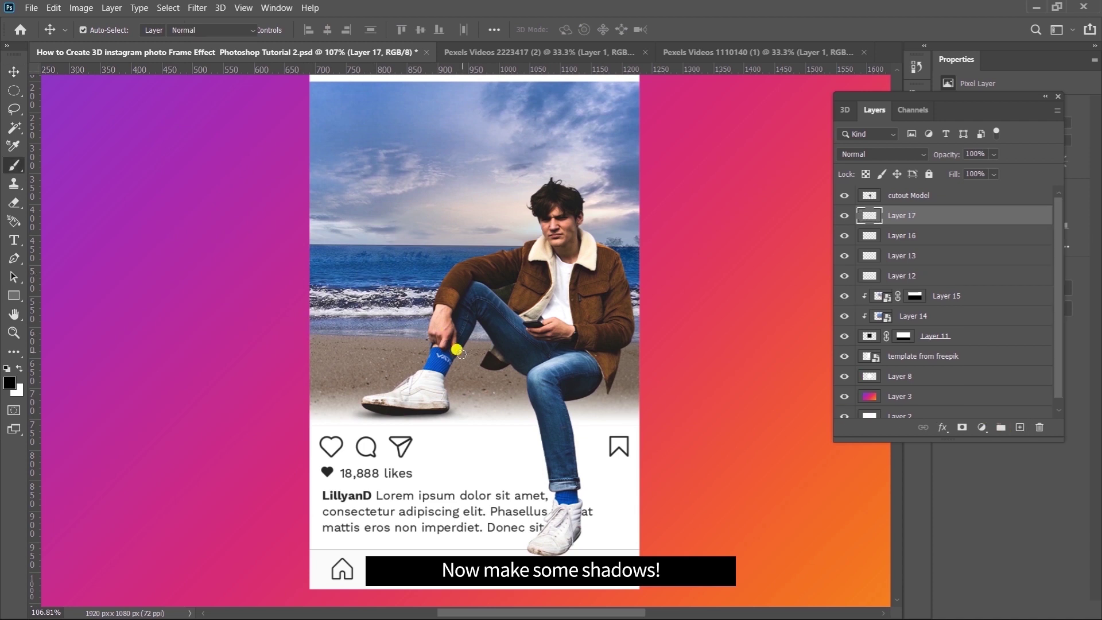
{"action": "key", "text": "bracketright"}
{"action": "key", "text": "bracketright"}
{"action": "key", "text": "bracketright"}
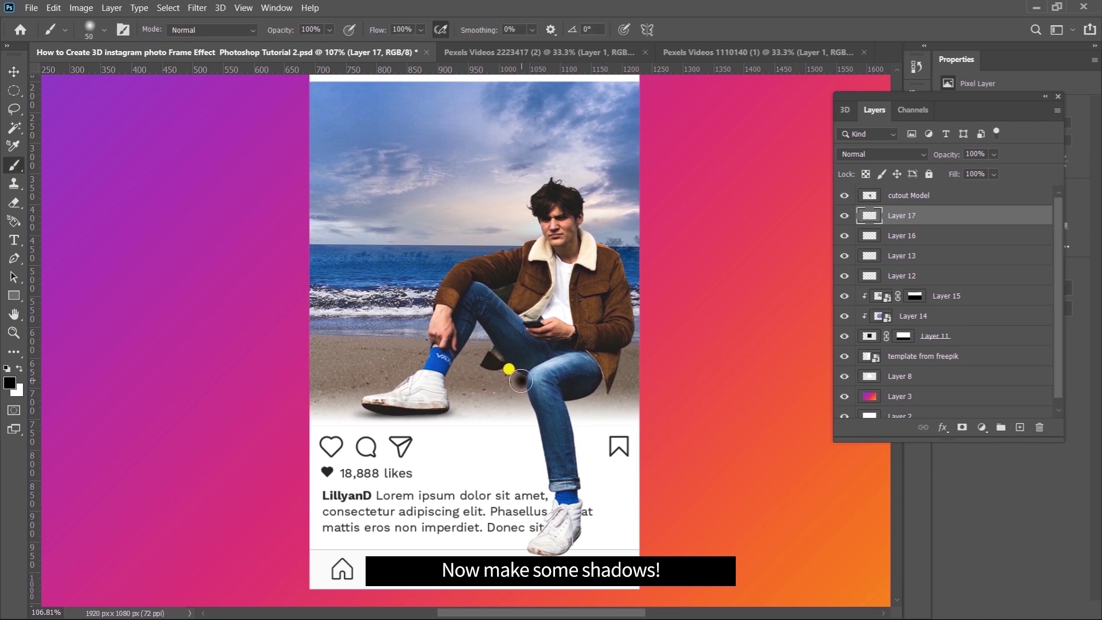
{"action": "left_click_drag", "start_coordinate": [523, 376], "coordinate": [450, 398]}
Apply a 15.3 Gaussian Blur to the leg shadow on Layer 17
{"action": "left_click", "coordinate": [197, 8]}
{"action": "mouse_move", "coordinate": [205, 160]}
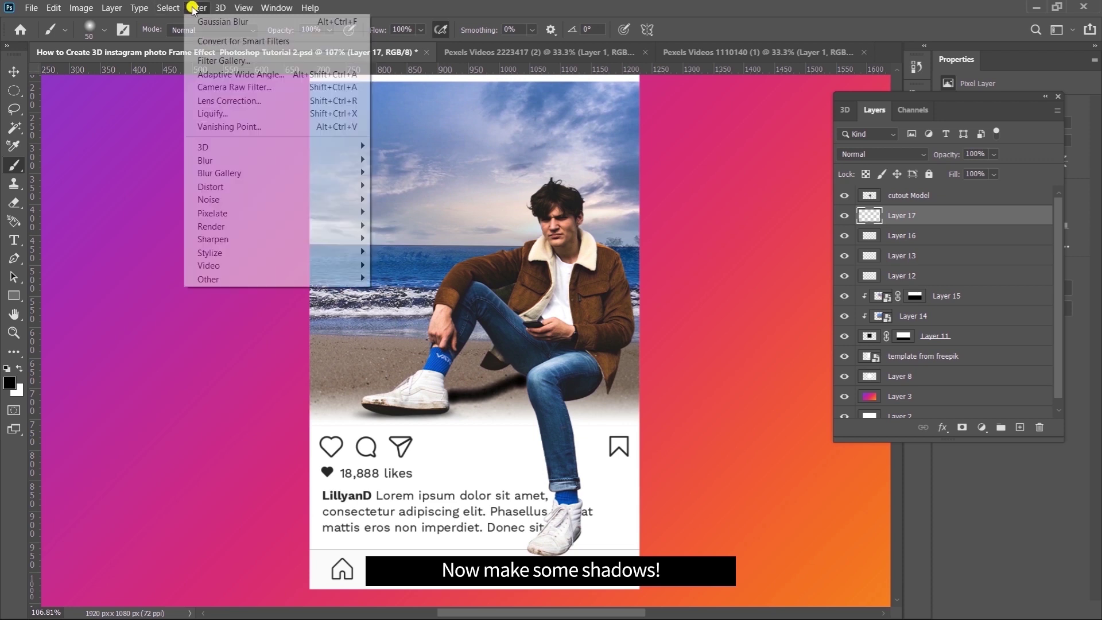
{"action": "left_click", "coordinate": [410, 213]}
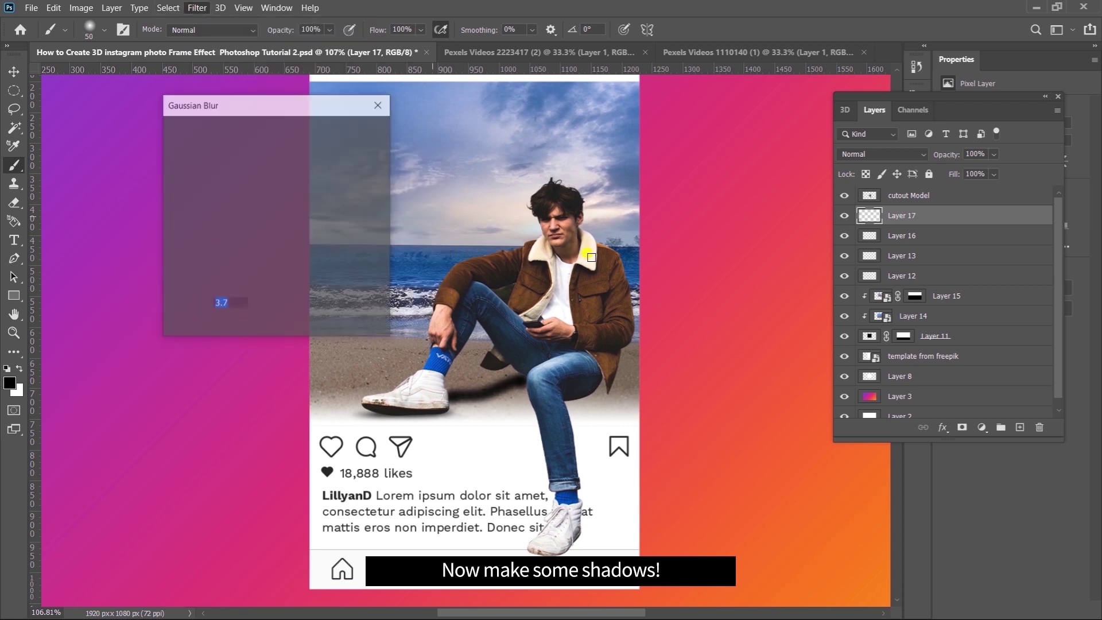
{"action": "left_click_drag", "start_coordinate": [239, 323], "coordinate": [234, 323]}
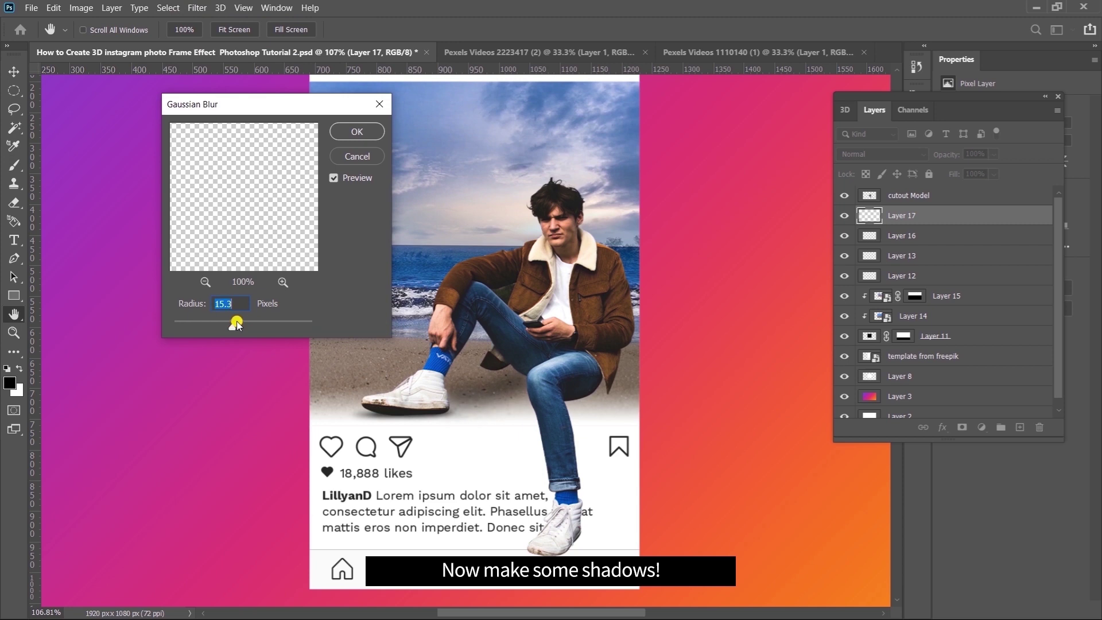
{"action": "left_click", "coordinate": [361, 132]}
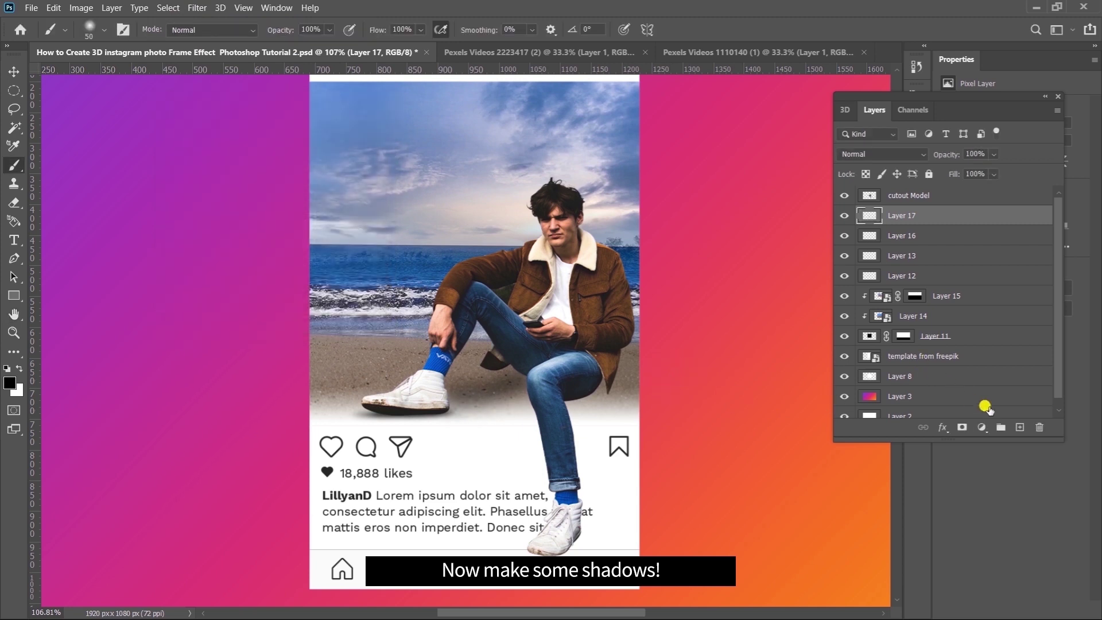
Paint a third shadow under the hip on a new layer, blur it 6.4, and move it near the jacket hem
{"action": "left_click", "coordinate": [1016, 428]}
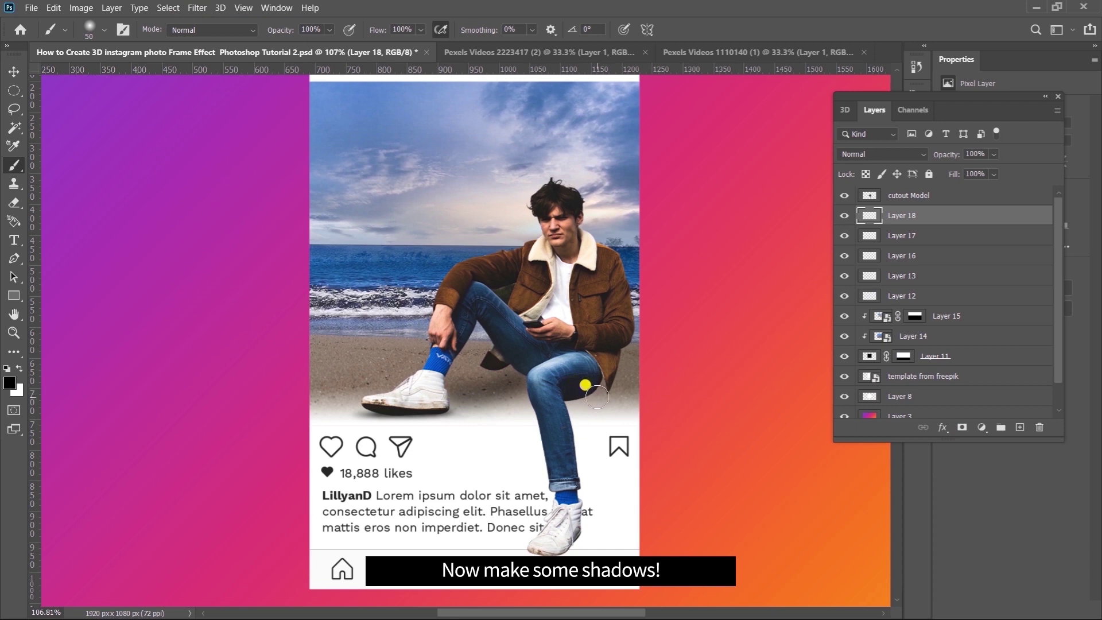
{"action": "left_click_drag", "start_coordinate": [565, 399], "coordinate": [576, 399]}
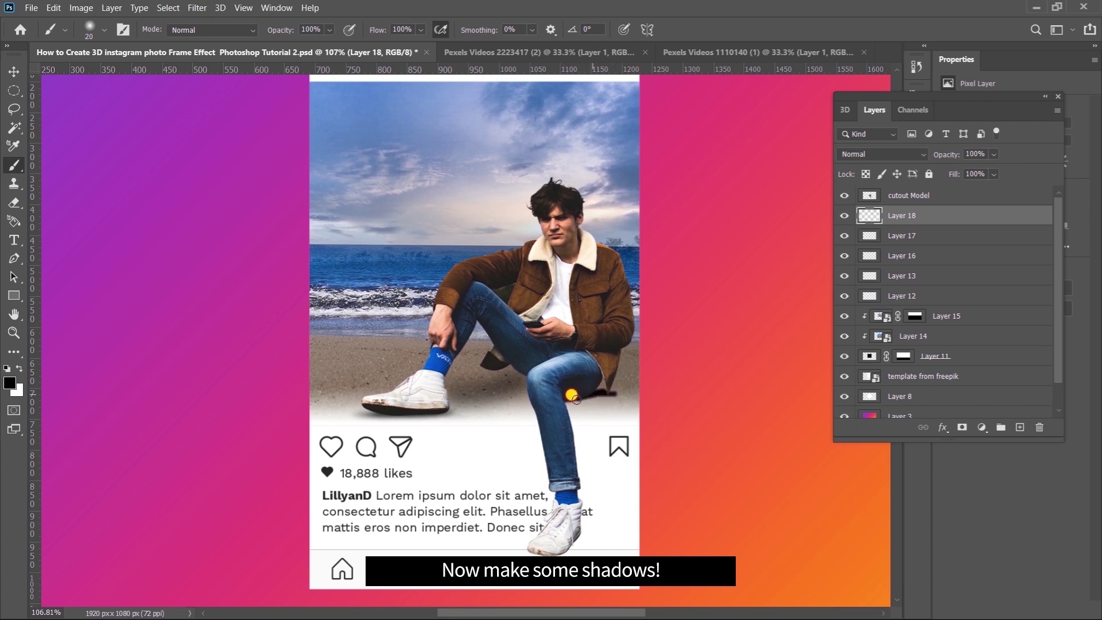
{"action": "left_click", "coordinate": [196, 8]}
{"action": "mouse_move", "coordinate": [204, 160]}
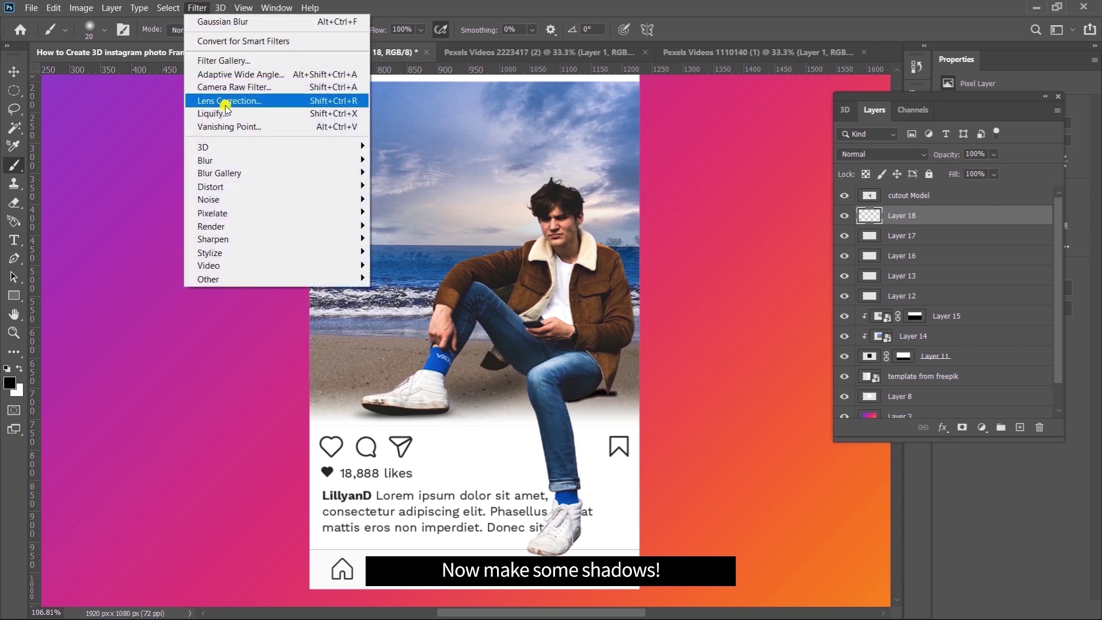
{"action": "left_click", "coordinate": [429, 212]}
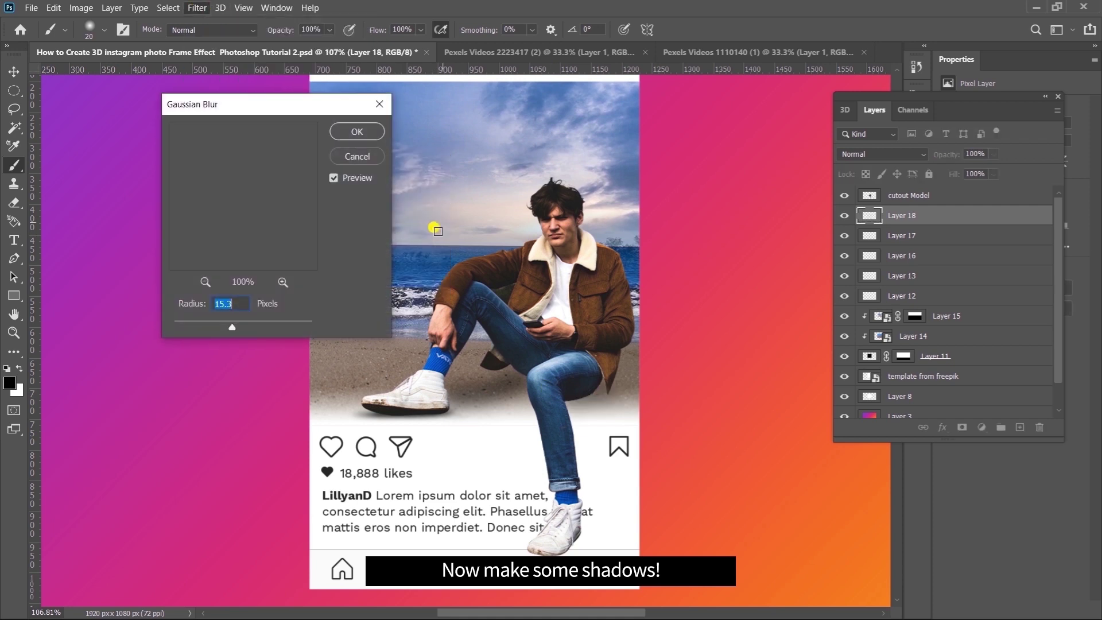
{"action": "left_click_drag", "start_coordinate": [206, 326], "coordinate": [218, 327]}
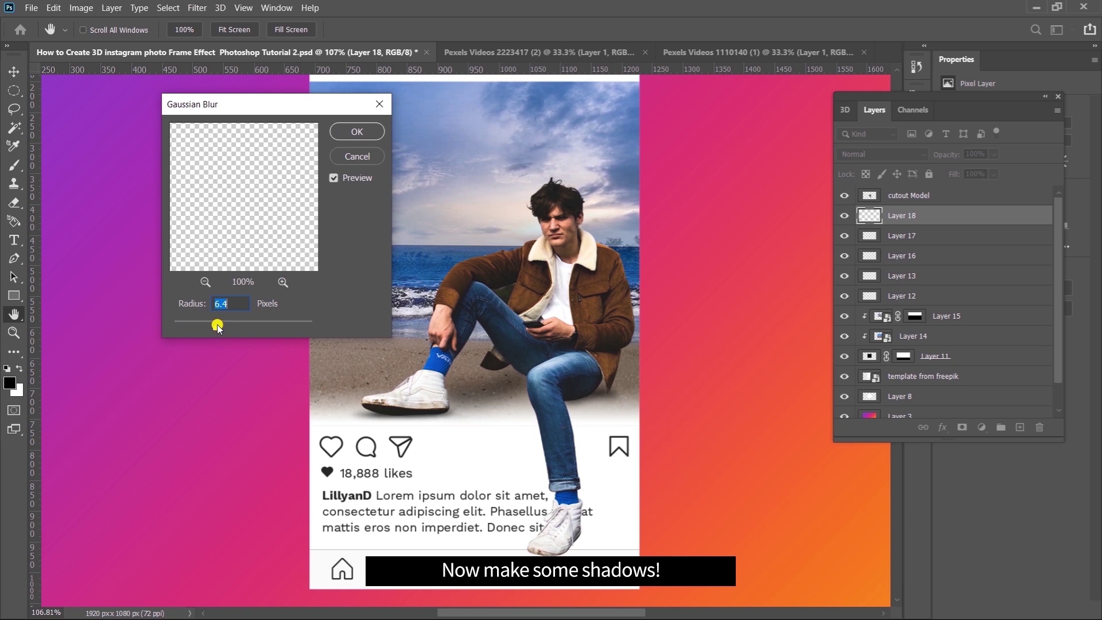
{"action": "left_click", "coordinate": [382, 106]}
{"action": "left_click_drag", "start_coordinate": [613, 396], "coordinate": [607, 381]}
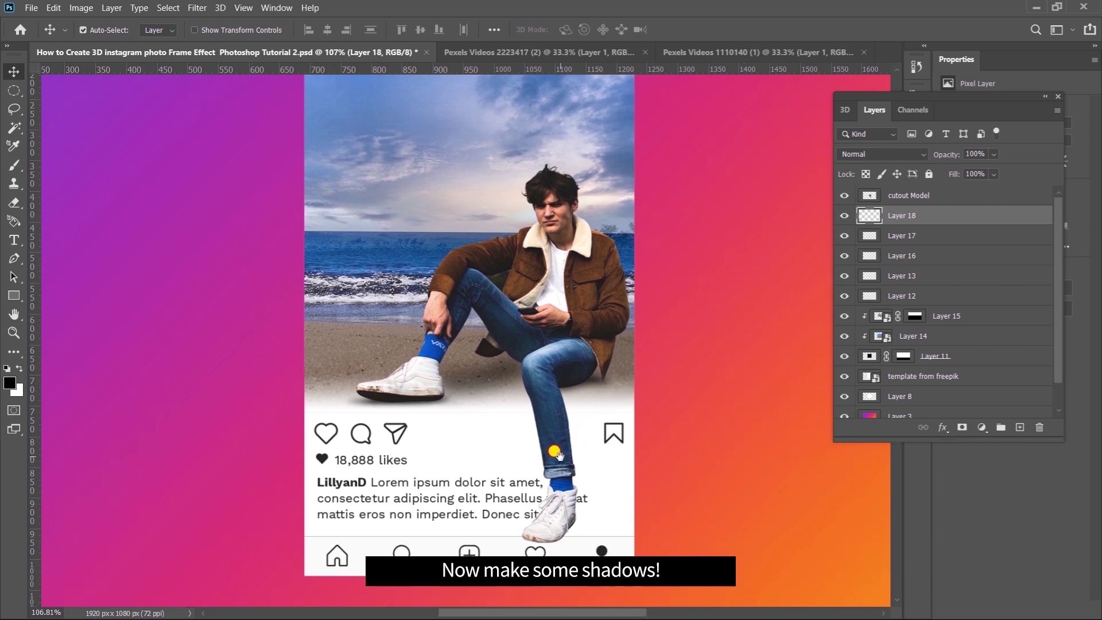
{"action": "scroll", "coordinate": [565, 442], "scroll_direction": "down", "scroll_amount": 1}
Add a new layer beneath the cutout Model and paint a dark shadow under the lower shoe
{"action": "left_click", "coordinate": [566, 517]}
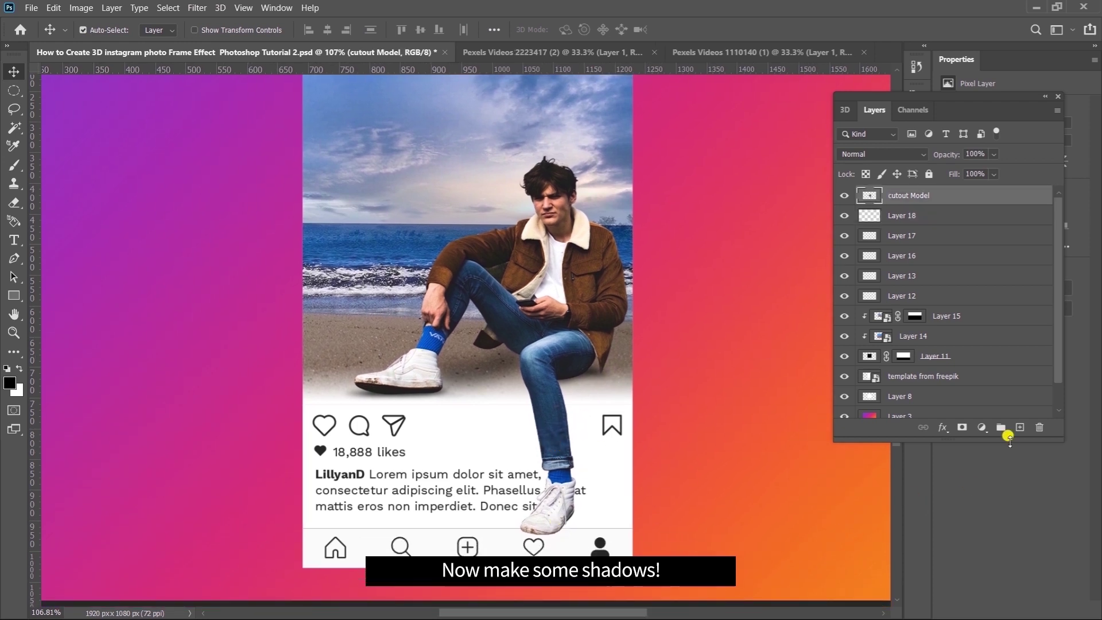
{"action": "left_click", "coordinate": [1019, 428]}
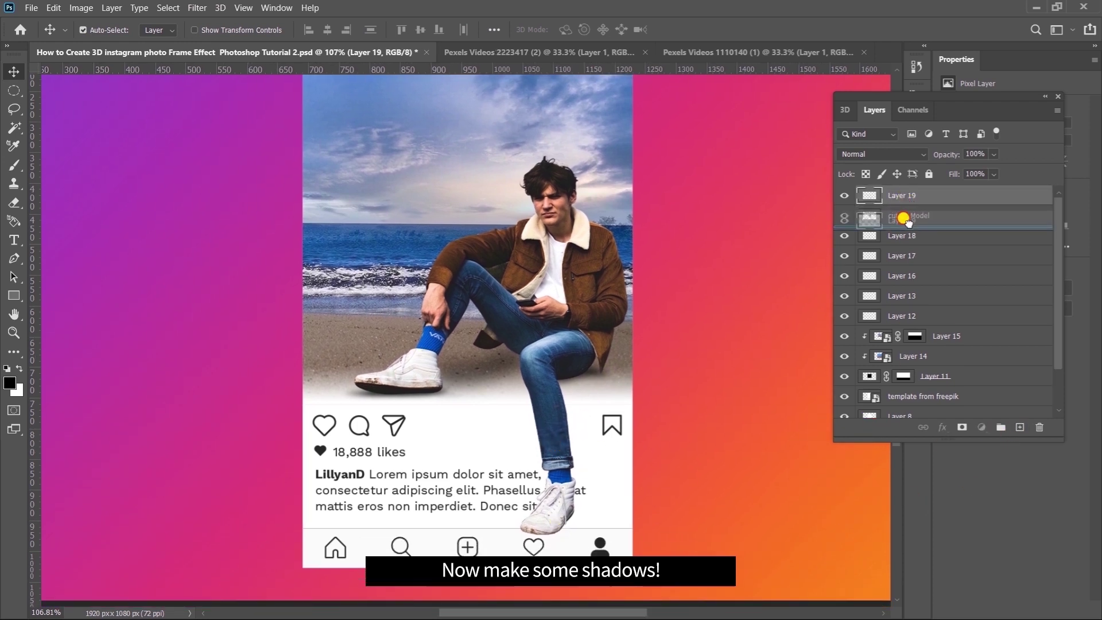
{"action": "left_click_drag", "start_coordinate": [902, 193], "coordinate": [903, 217]}
{"action": "key", "text": "b"}
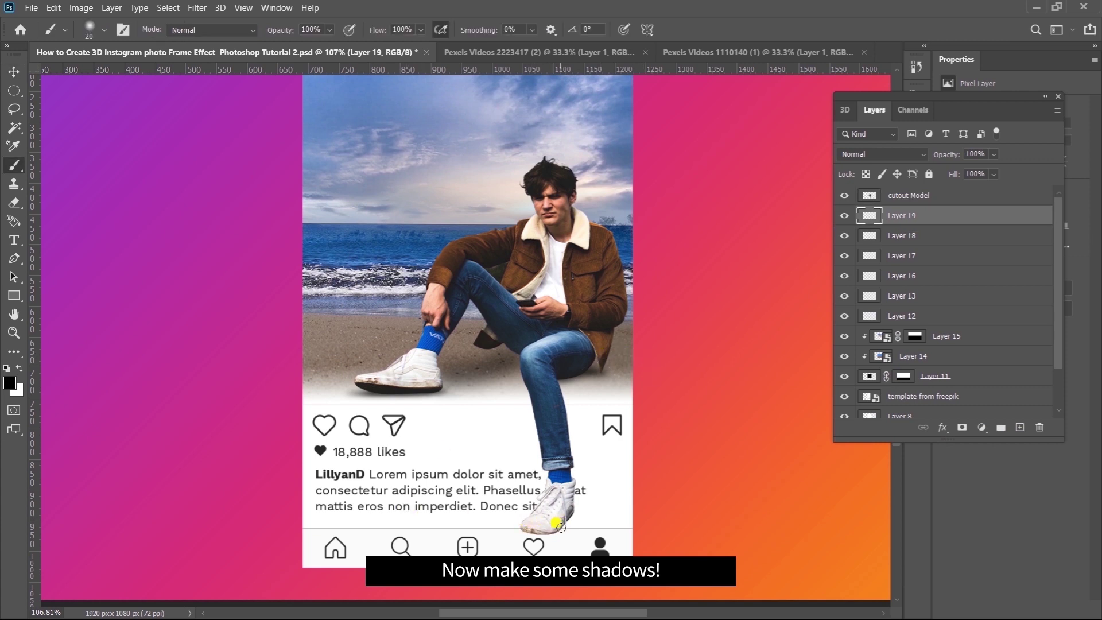
{"action": "left_click_drag", "start_coordinate": [565, 522], "coordinate": [525, 531]}
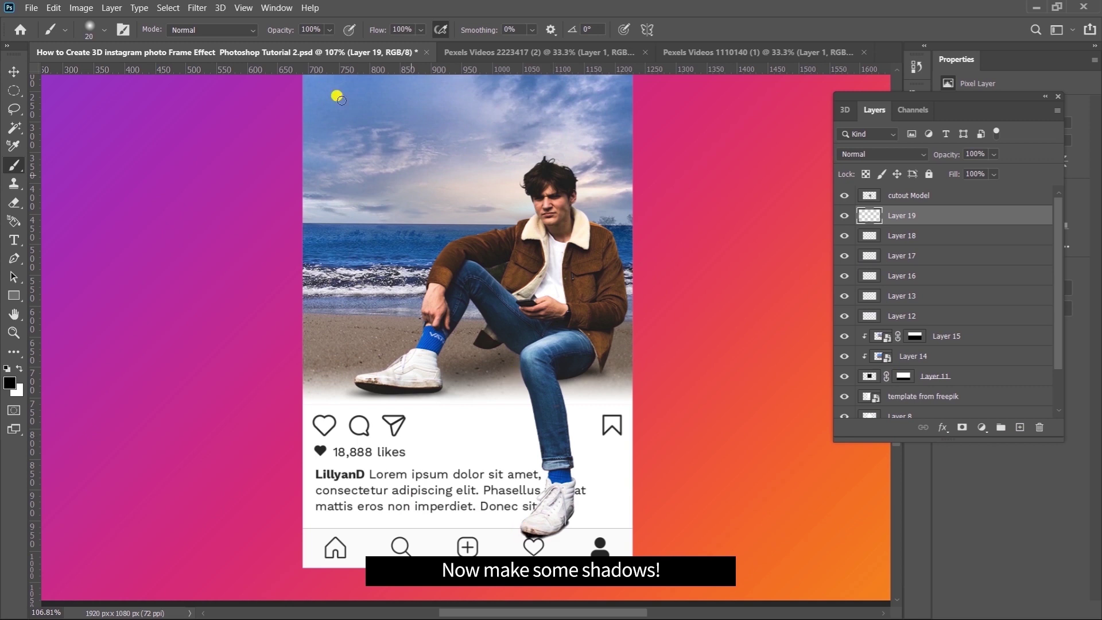
Soften that shadow with a ~31° Motion Blur and a 3.8 px Gaussian Blur
{"action": "left_click", "coordinate": [197, 7]}
{"action": "mouse_move", "coordinate": [219, 173]}
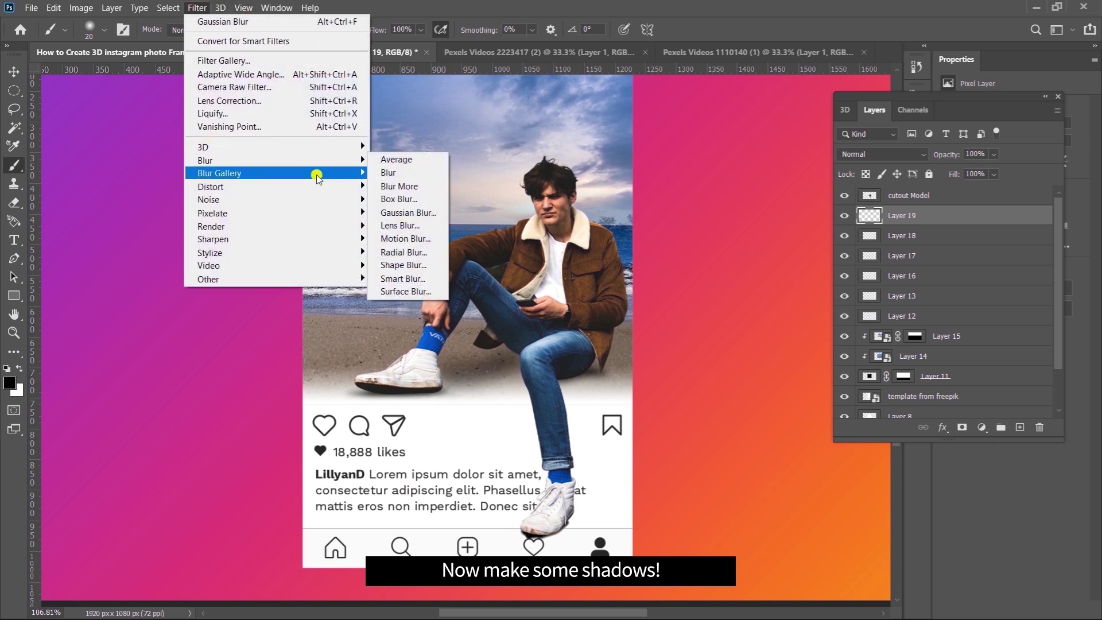
{"action": "left_click", "coordinate": [401, 238]}
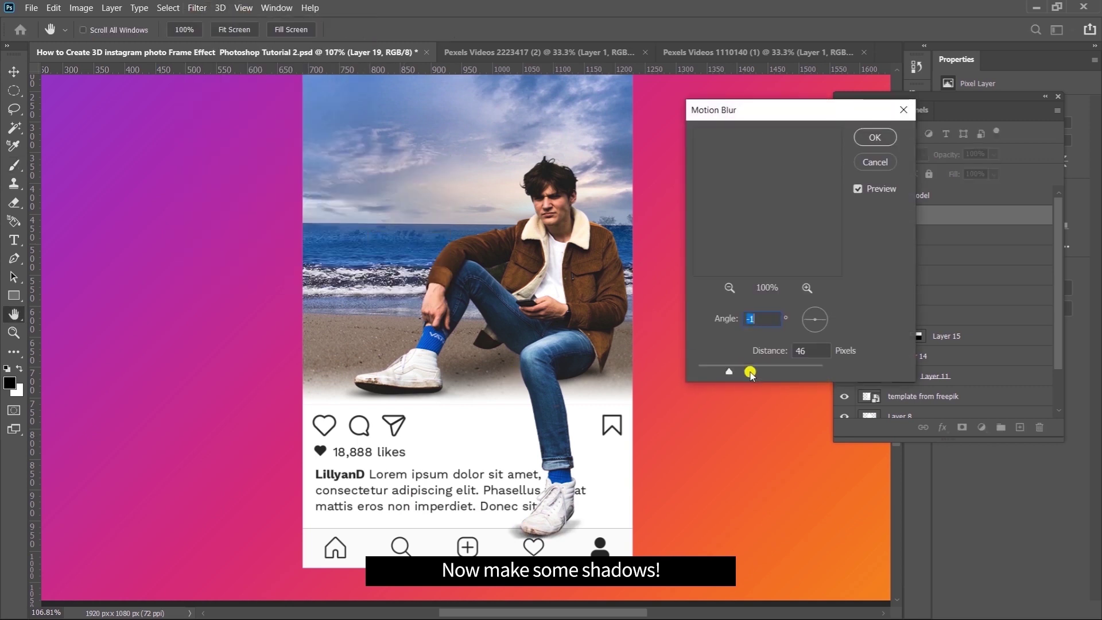
{"action": "left_click_drag", "start_coordinate": [805, 325], "coordinate": [795, 327]}
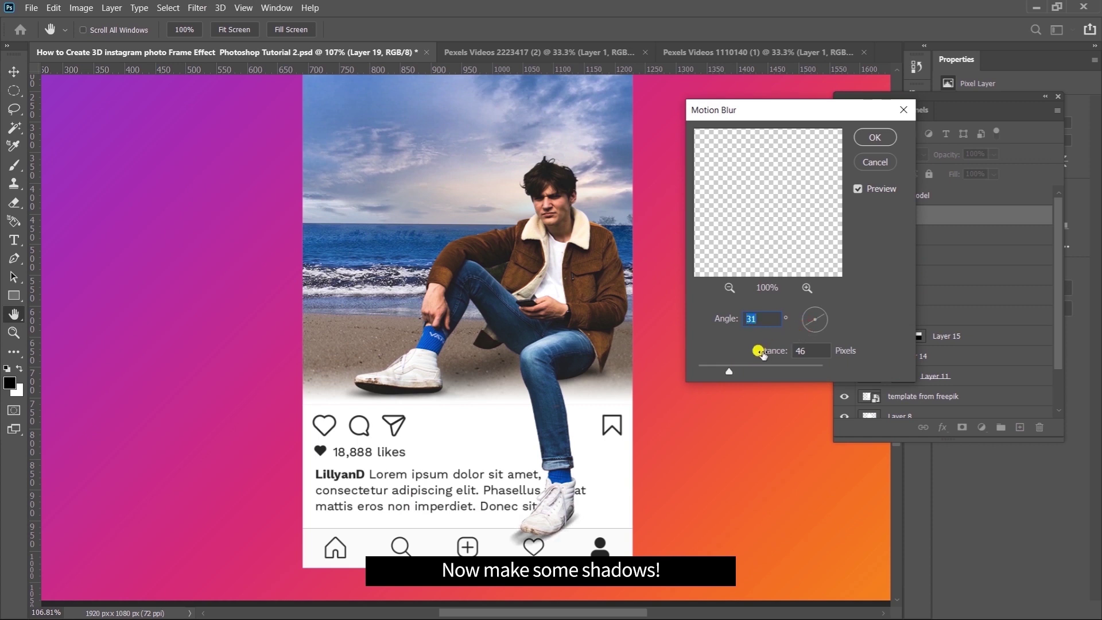
{"action": "key", "text": "Tab"}
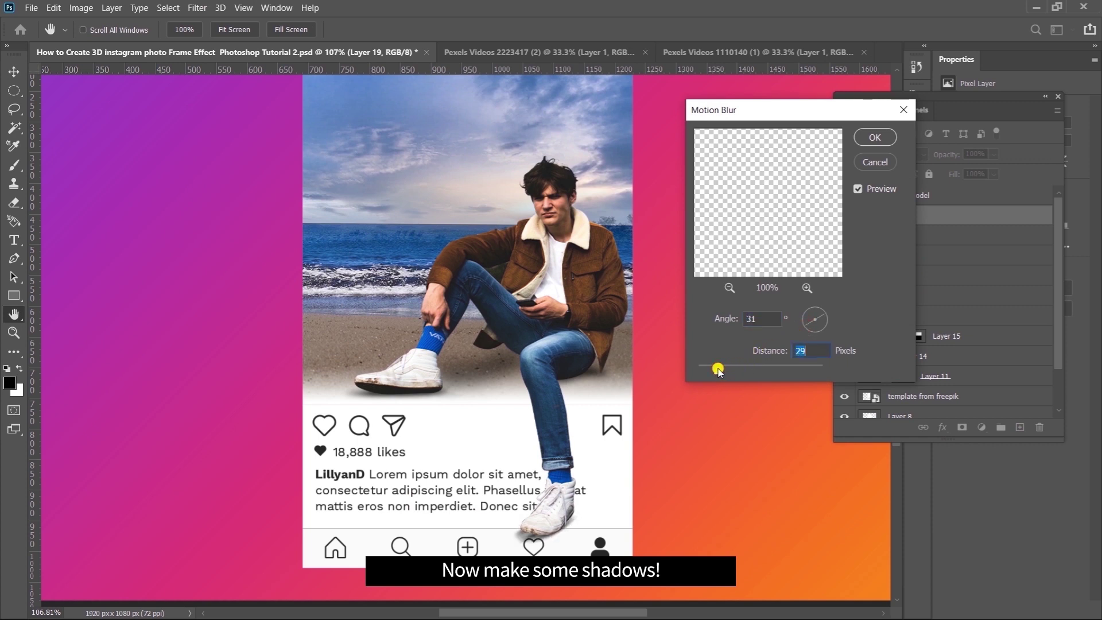
{"action": "left_click", "coordinate": [873, 137]}
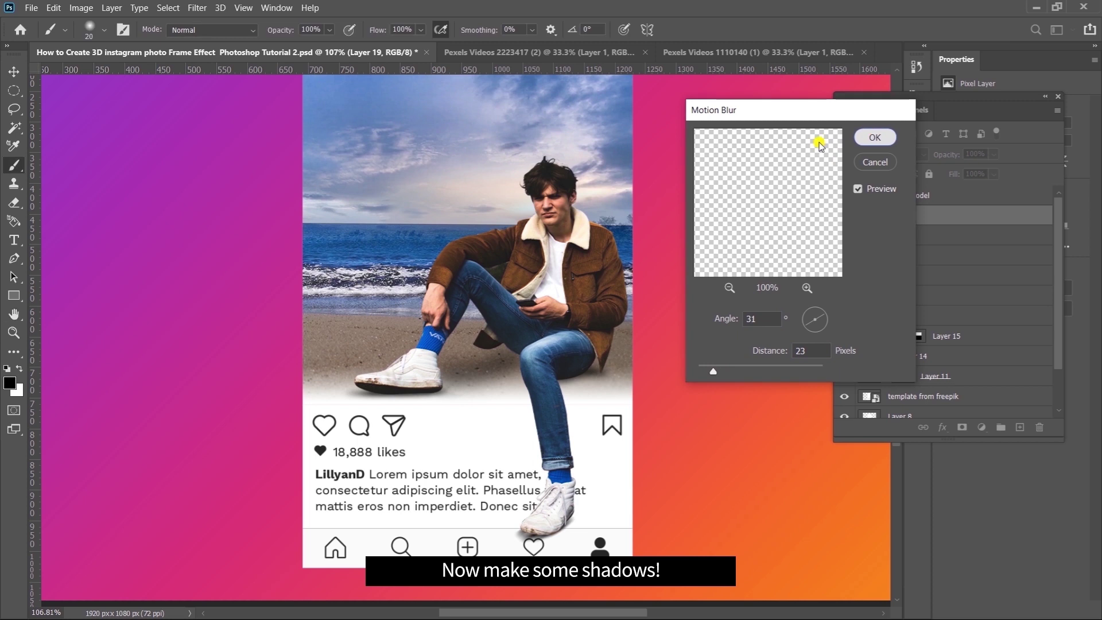
{"action": "left_click", "coordinate": [197, 8]}
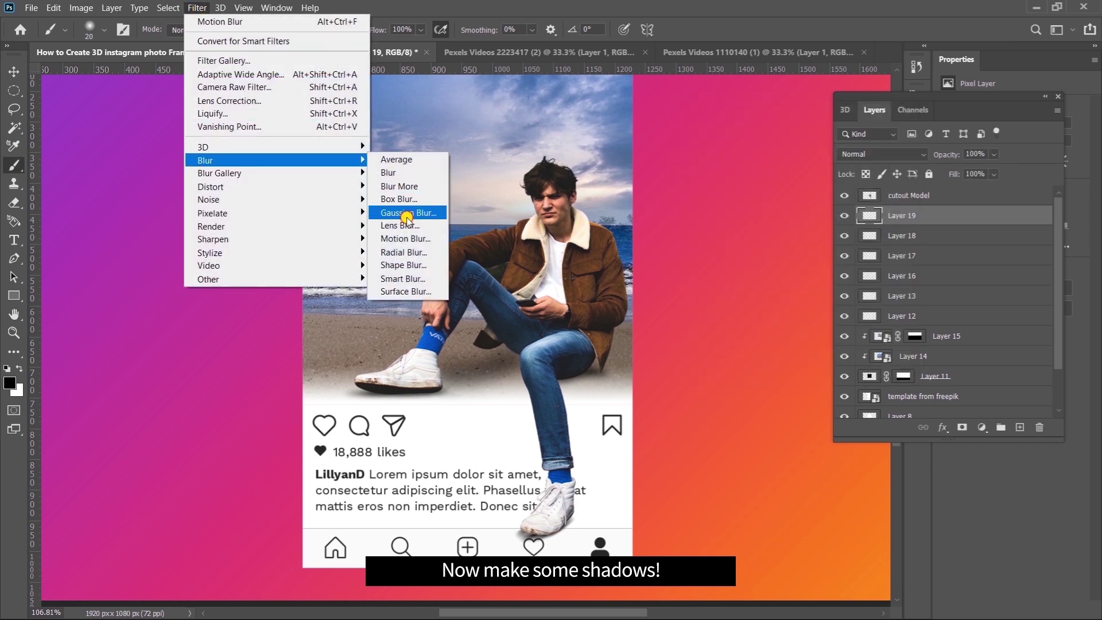
{"action": "left_click", "coordinate": [402, 210]}
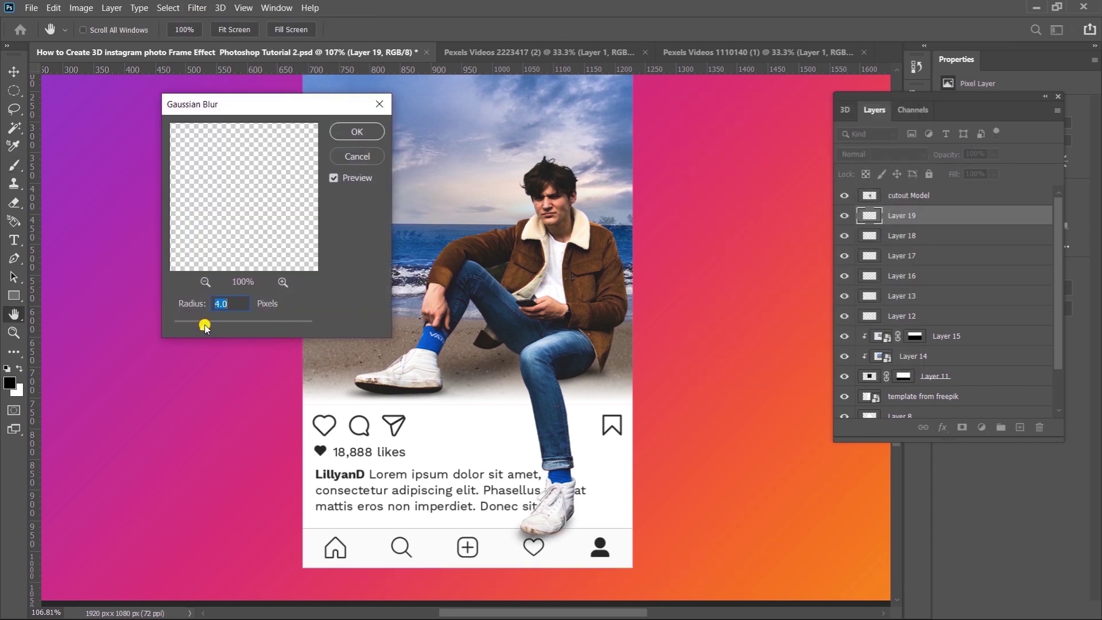
{"action": "left_click", "coordinate": [355, 133]}
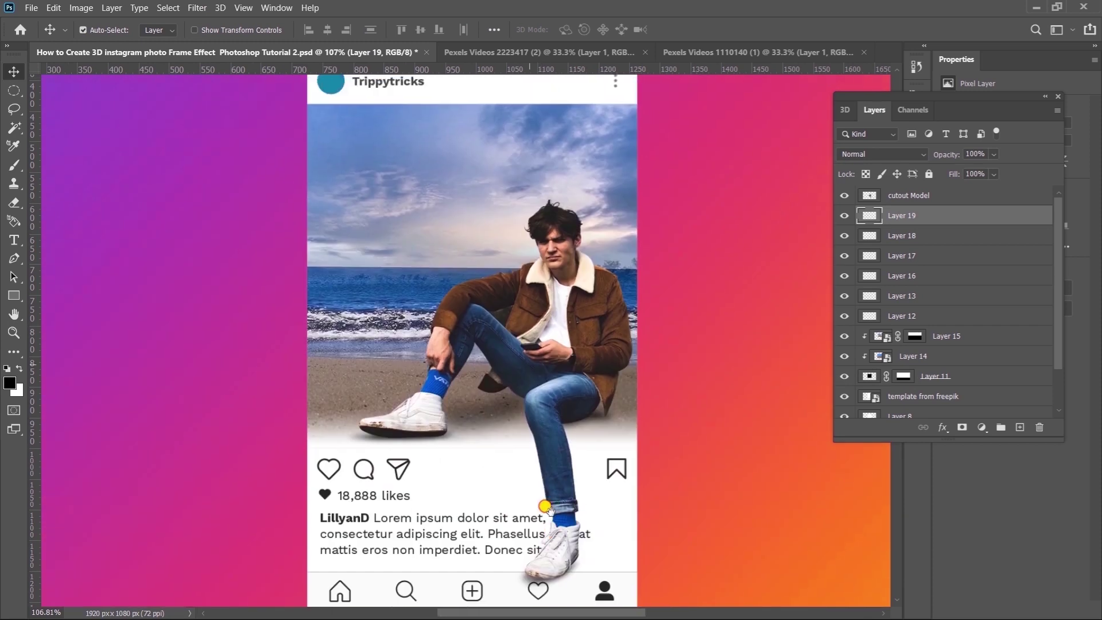
Zoom out, show the Timeline panel from the Window menu, and drag it up over the canvas
{"action": "key", "text": "ctrl"}
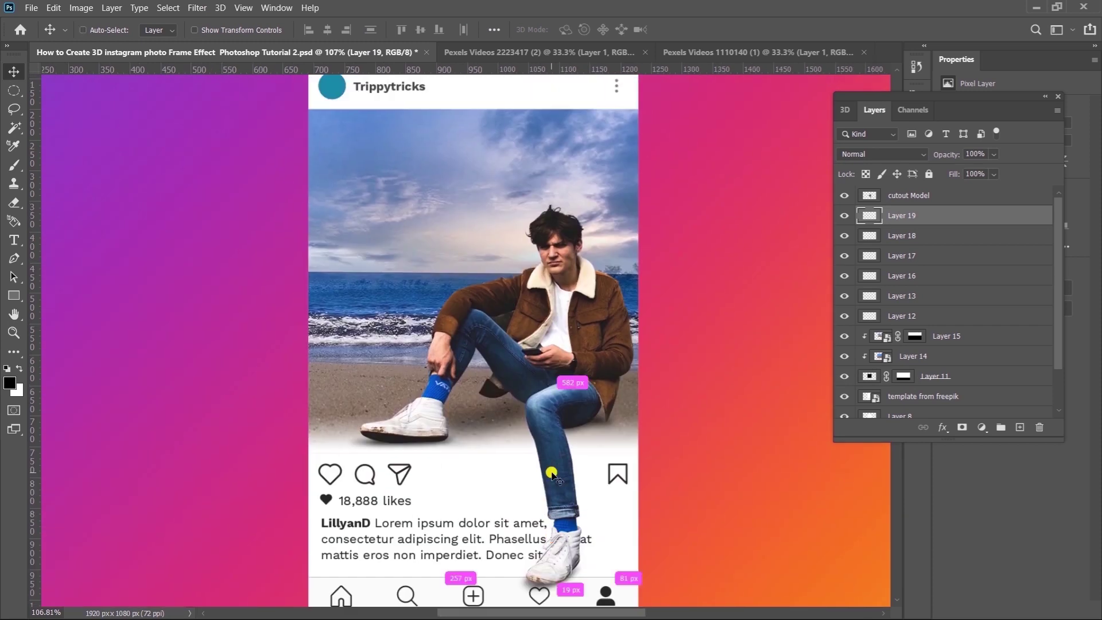
{"action": "scroll", "coordinate": [551, 473], "scroll_direction": "down", "scroll_amount": 5}
{"action": "left_click", "coordinate": [277, 8]}
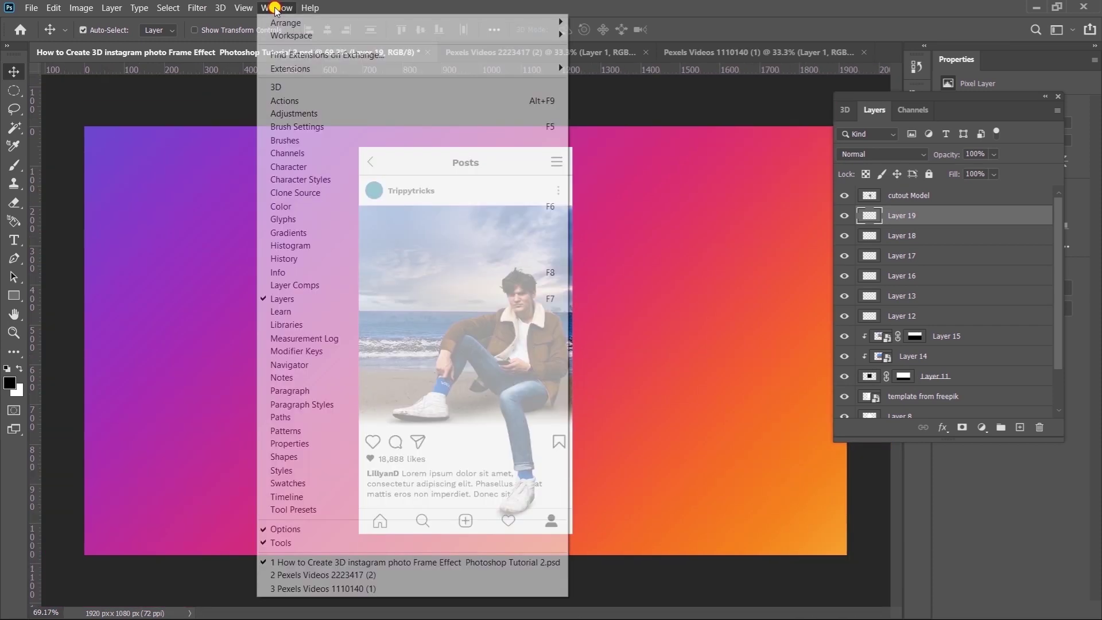
{"action": "left_click", "coordinate": [277, 8]}
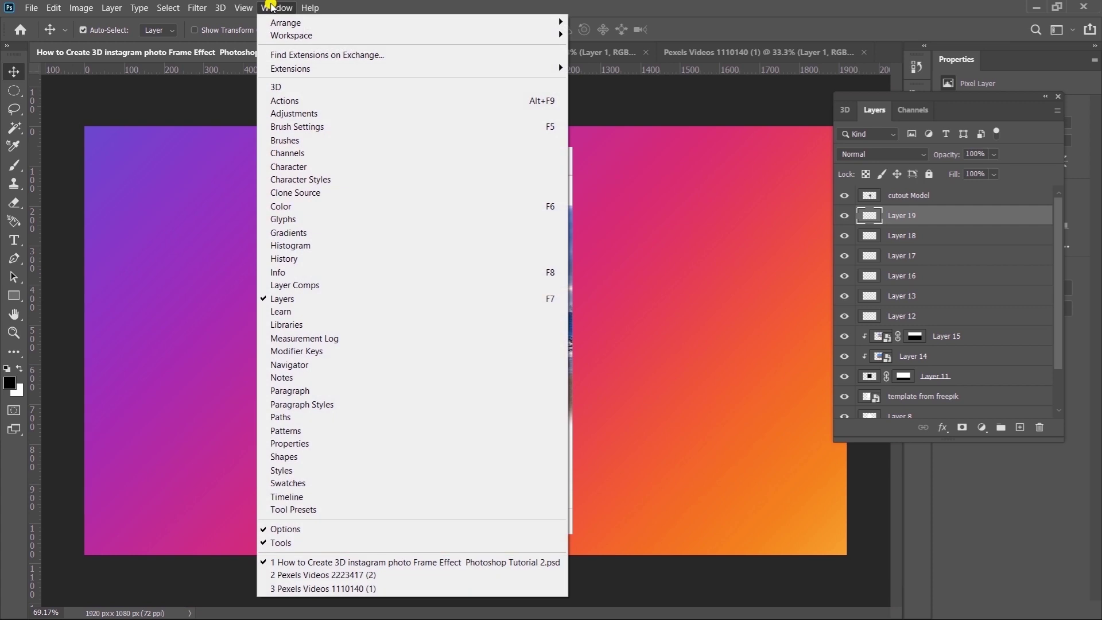
{"action": "left_click", "coordinate": [286, 498]}
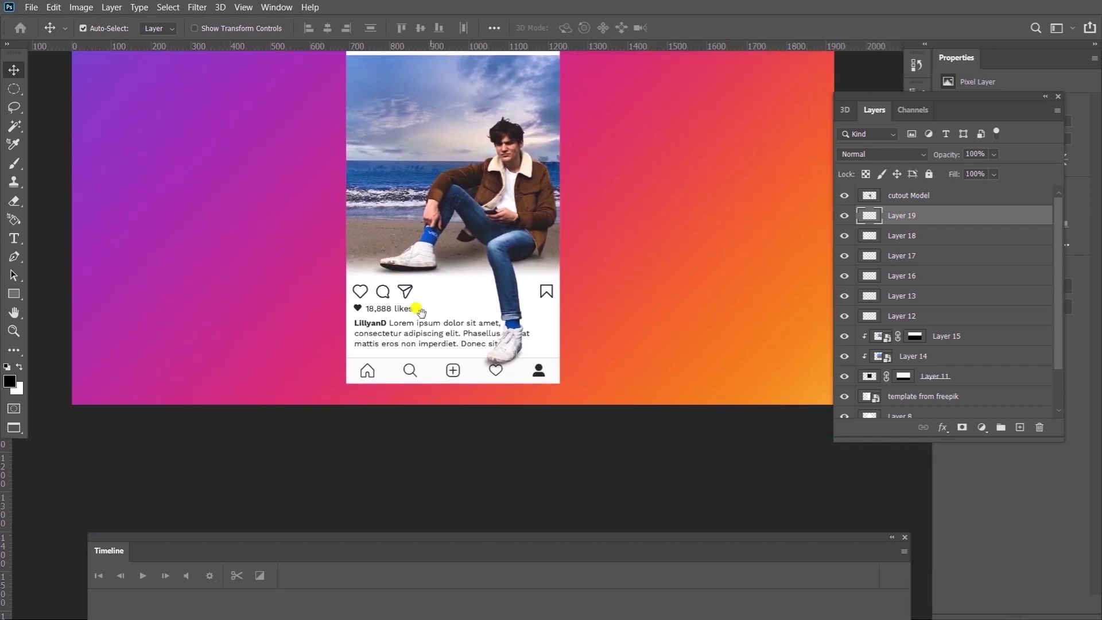
{"action": "left_click_drag", "start_coordinate": [503, 545], "coordinate": [461, 340]}
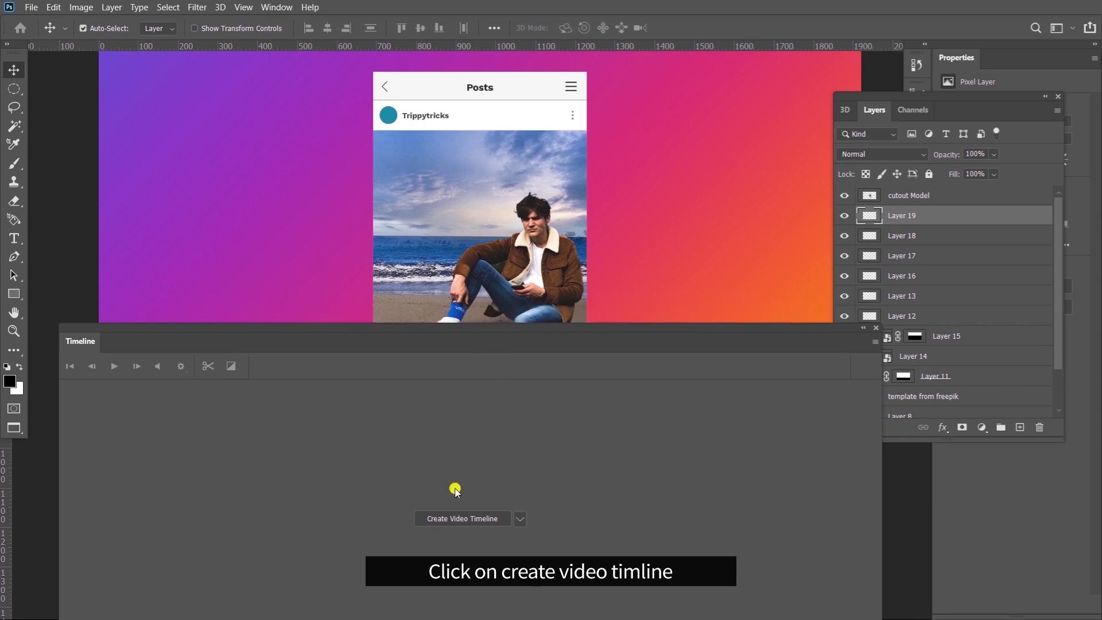
Create a video timeline and stretch the cutout Model, Layer 19, 18 and 17 clips to about 11 seconds
{"action": "left_click", "coordinate": [451, 518]}
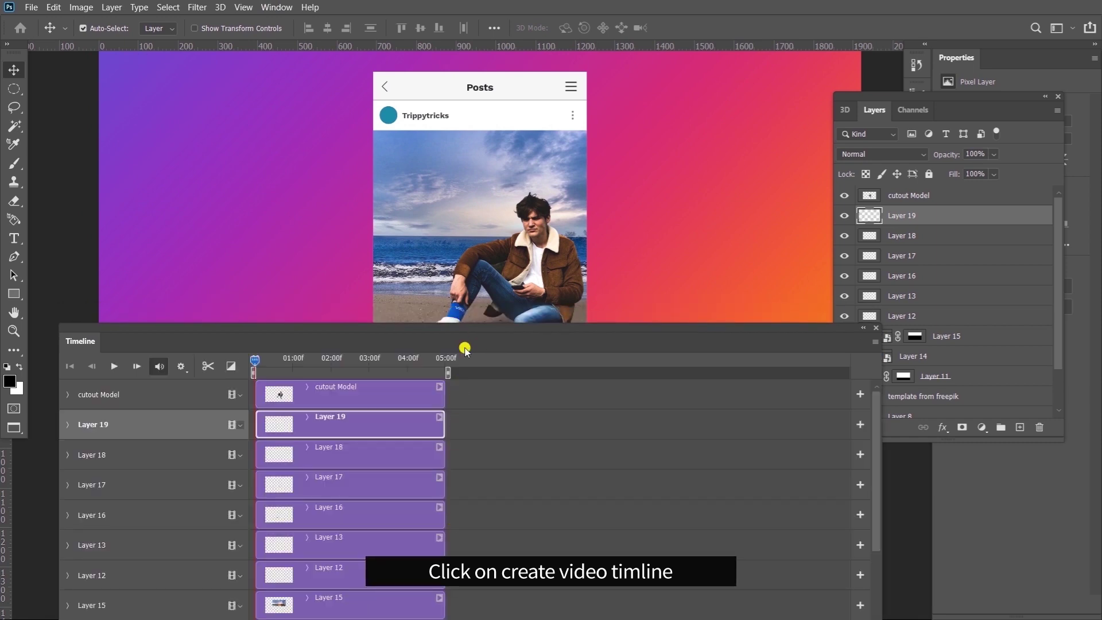
{"action": "left_click_drag", "start_coordinate": [465, 348], "coordinate": [447, 189]}
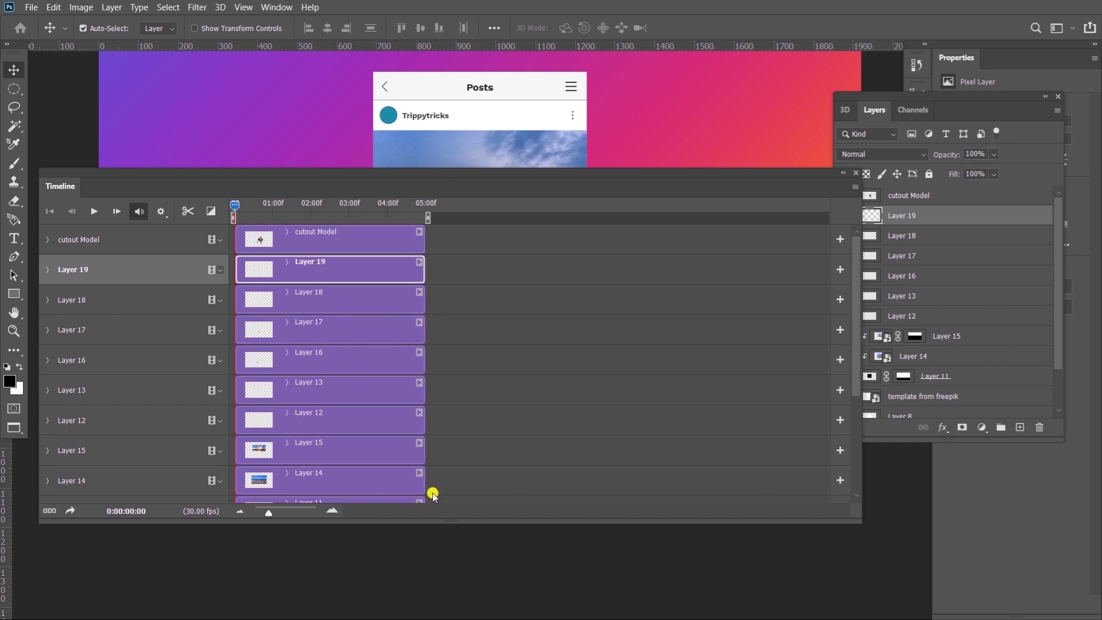
{"action": "mouse_move", "coordinate": [852, 381]}
{"action": "left_mouse_down"}
{"action": "mouse_move", "coordinate": [853, 468]}
{"action": "mouse_move", "coordinate": [828, 360]}
{"action": "left_mouse_up"}
{"action": "left_click_drag", "start_coordinate": [423, 238], "coordinate": [684, 242]}
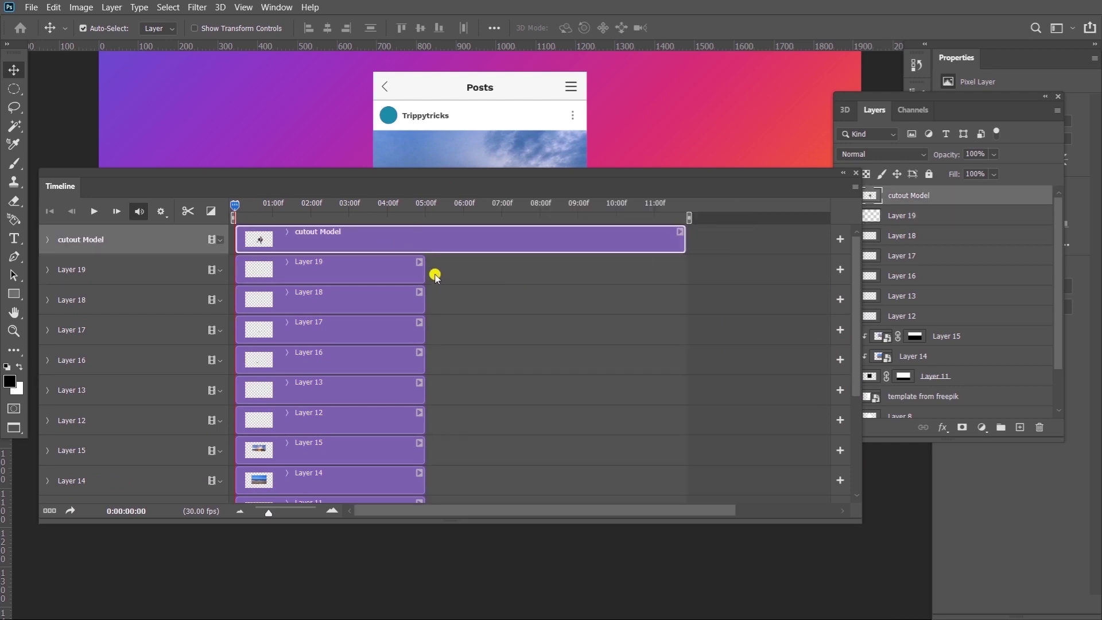
{"action": "left_click_drag", "start_coordinate": [422, 271], "coordinate": [683, 270]}
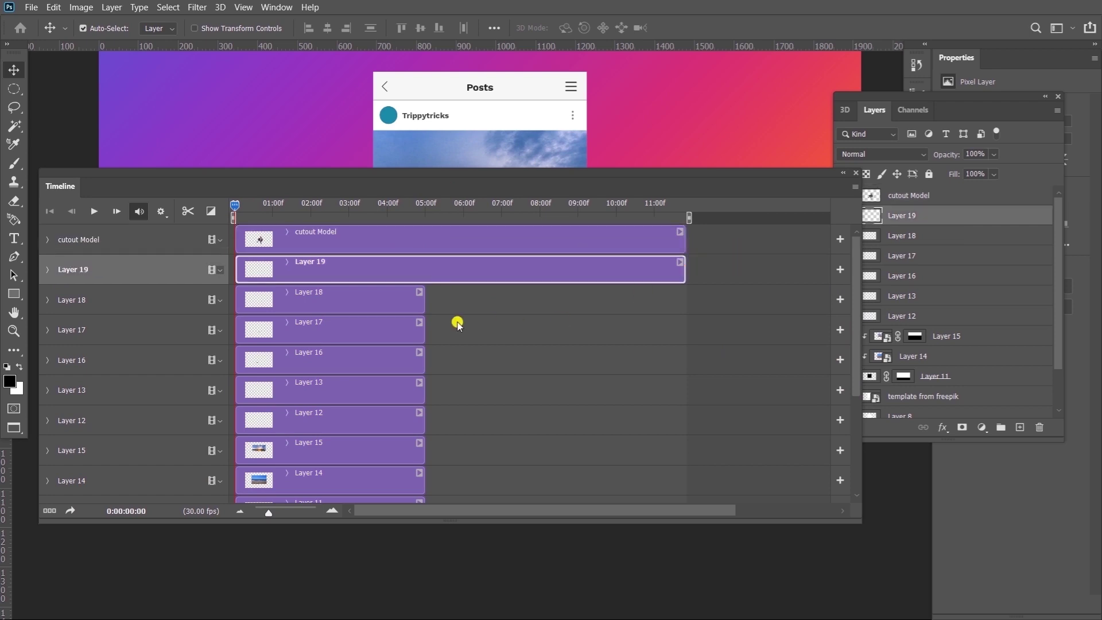
{"action": "mouse_move", "coordinate": [423, 303]}
{"action": "left_mouse_down"}
{"action": "mouse_move", "coordinate": [696, 302]}
{"action": "mouse_move", "coordinate": [684, 303]}
{"action": "left_mouse_up"}
{"action": "left_click_drag", "start_coordinate": [420, 329], "coordinate": [684, 328]}
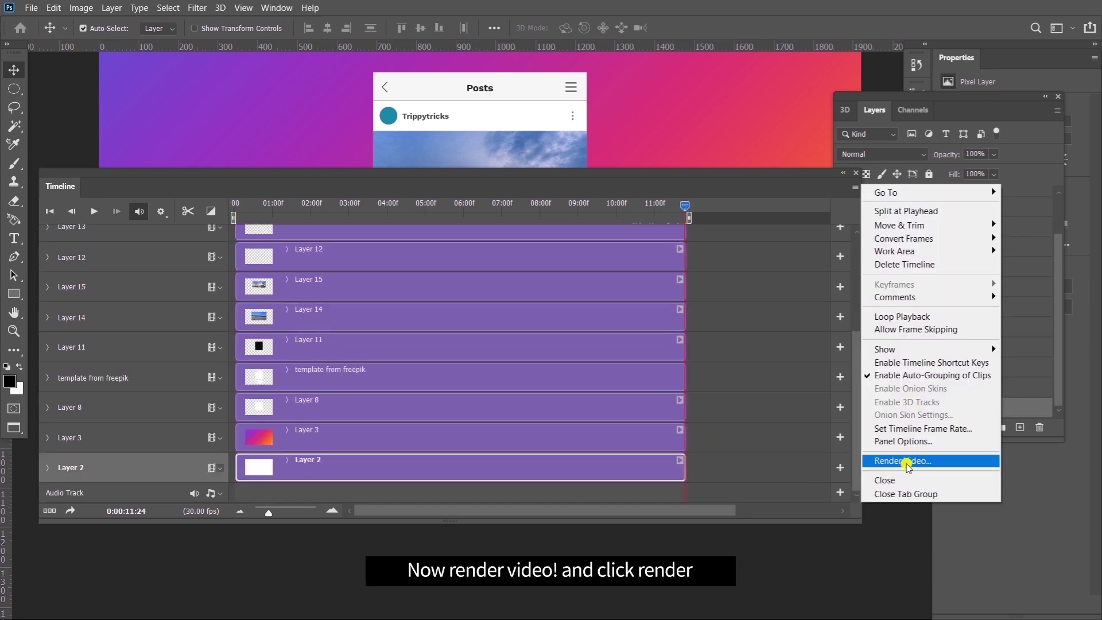
Render the animation as an H.264 MP4 at 1920×1080, 25 fps, to the Desktop
{"action": "left_click", "coordinate": [919, 461]}
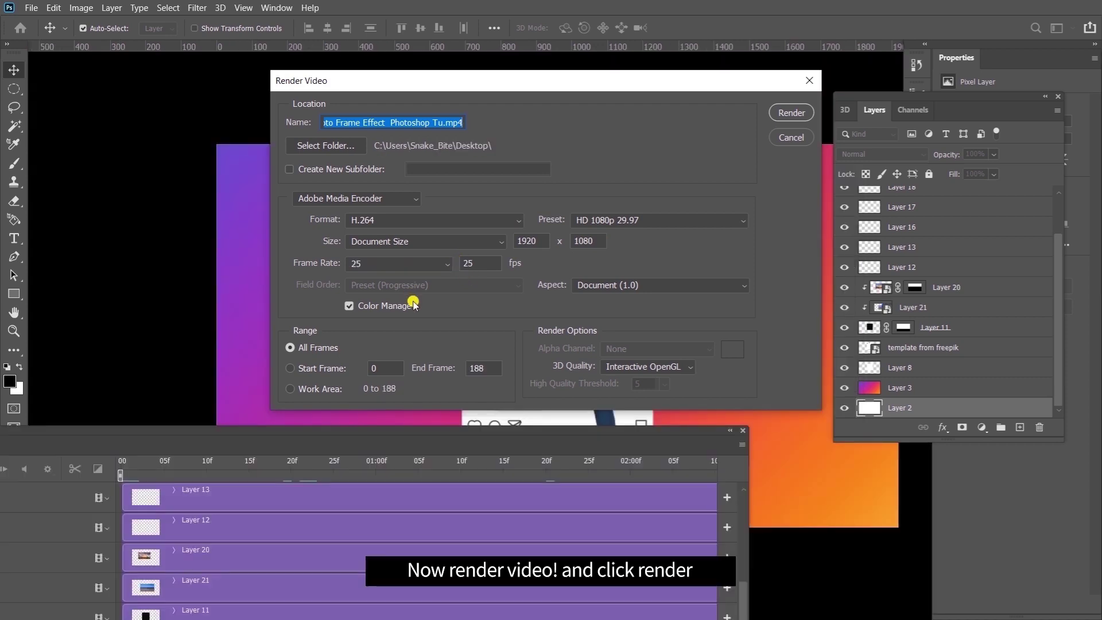
{"action": "left_click", "coordinate": [793, 113]}
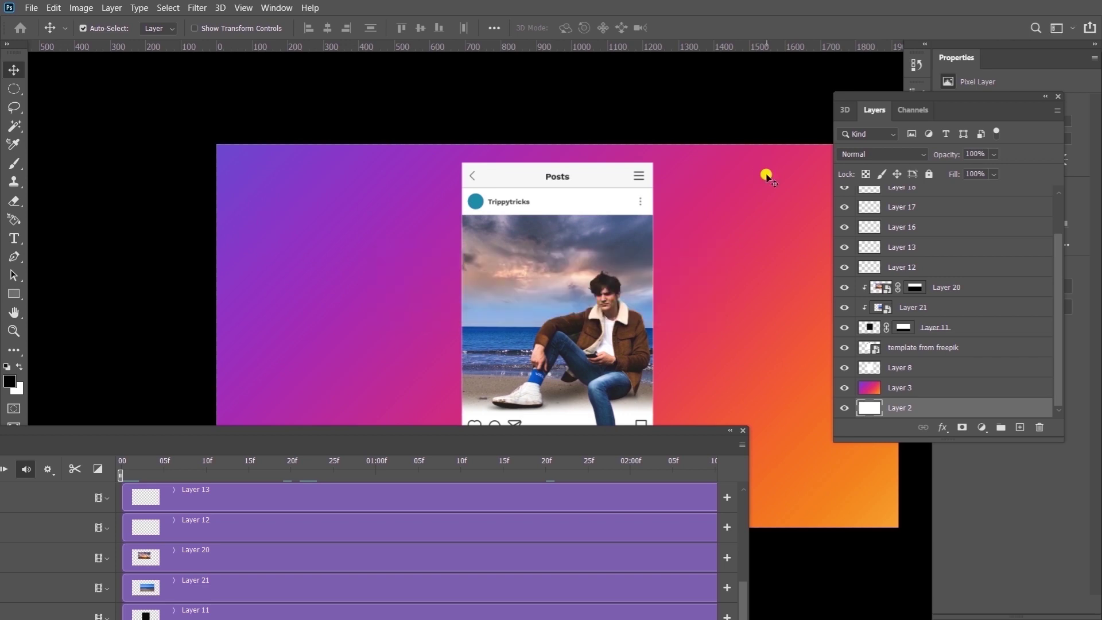
Open the rendered MP4 from the Desktop in Movies & TV to play it
{"action": "key", "text": "ctrl+o"}
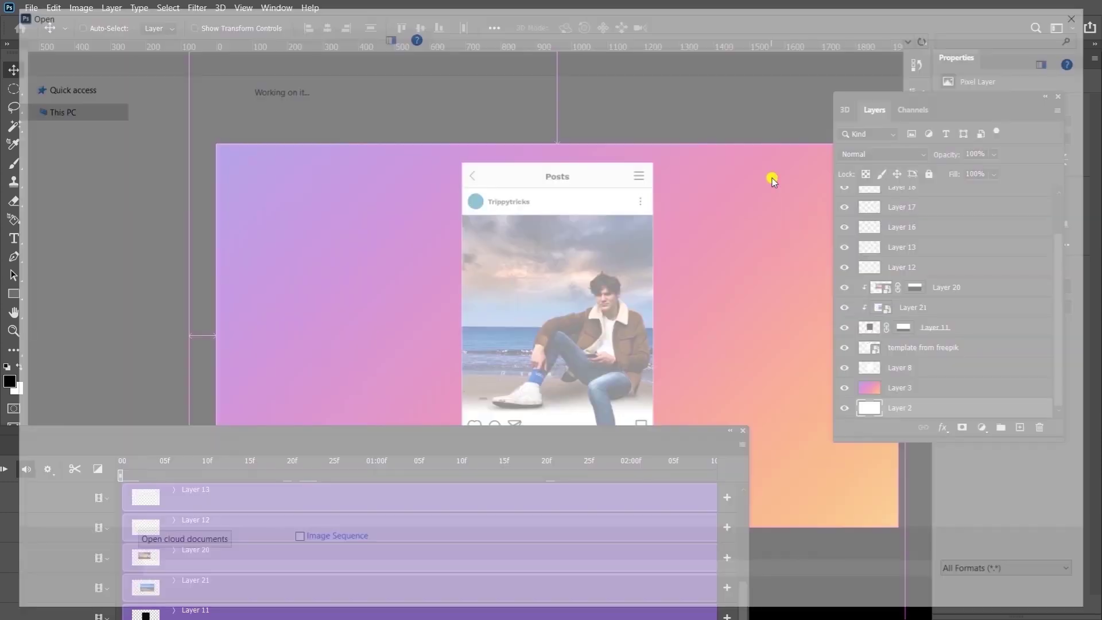
{"action": "left_click", "coordinate": [63, 108]}
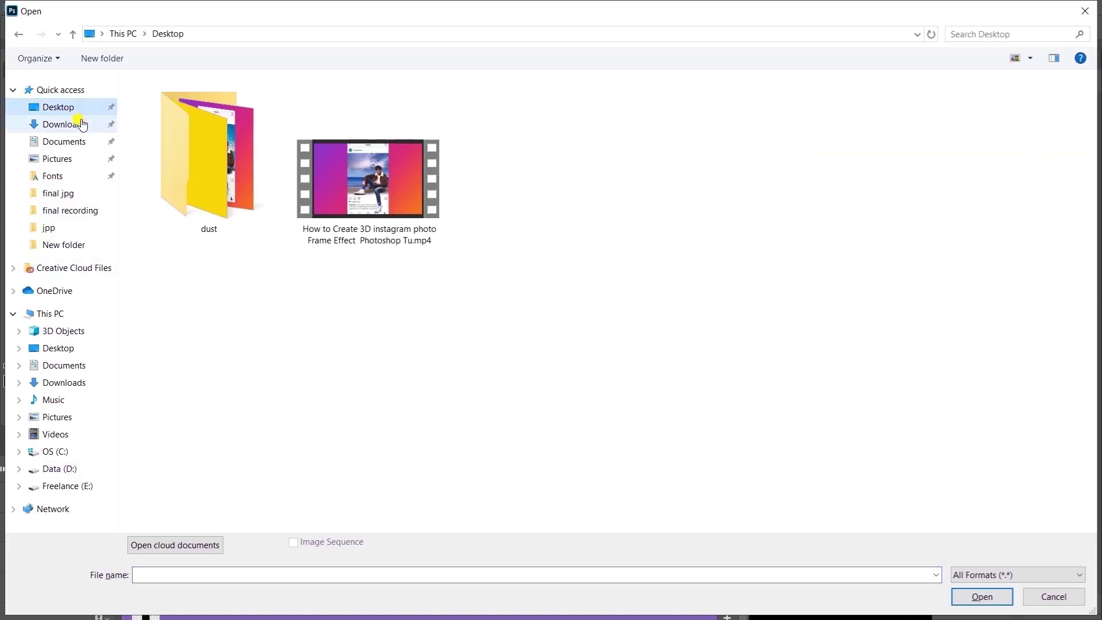
{"action": "right_click", "coordinate": [358, 180]}
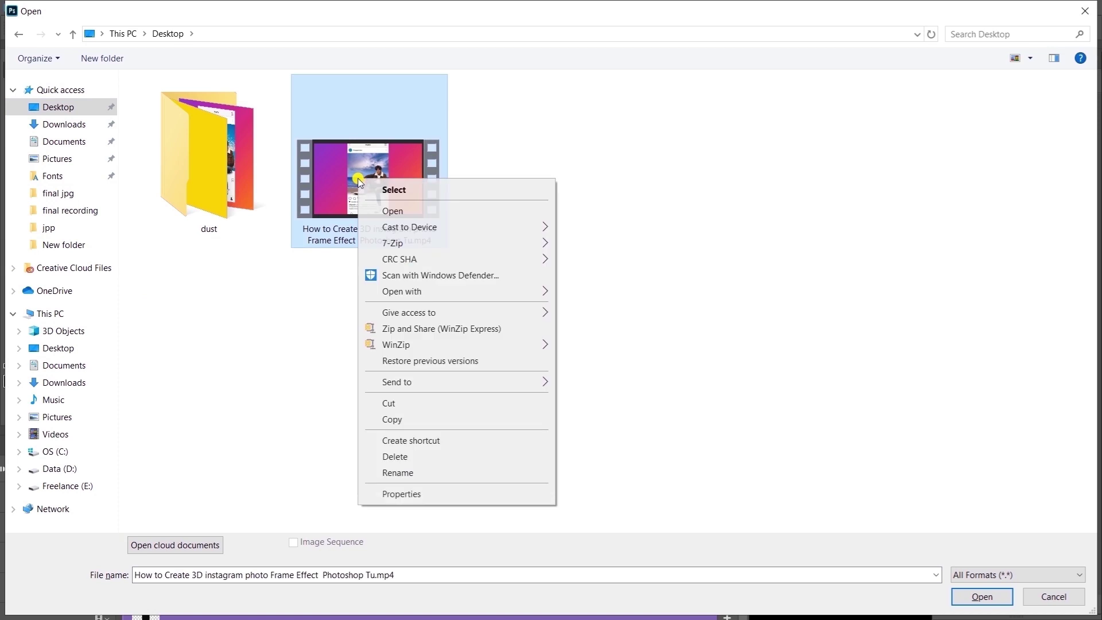
{"action": "left_click", "coordinate": [398, 213]}
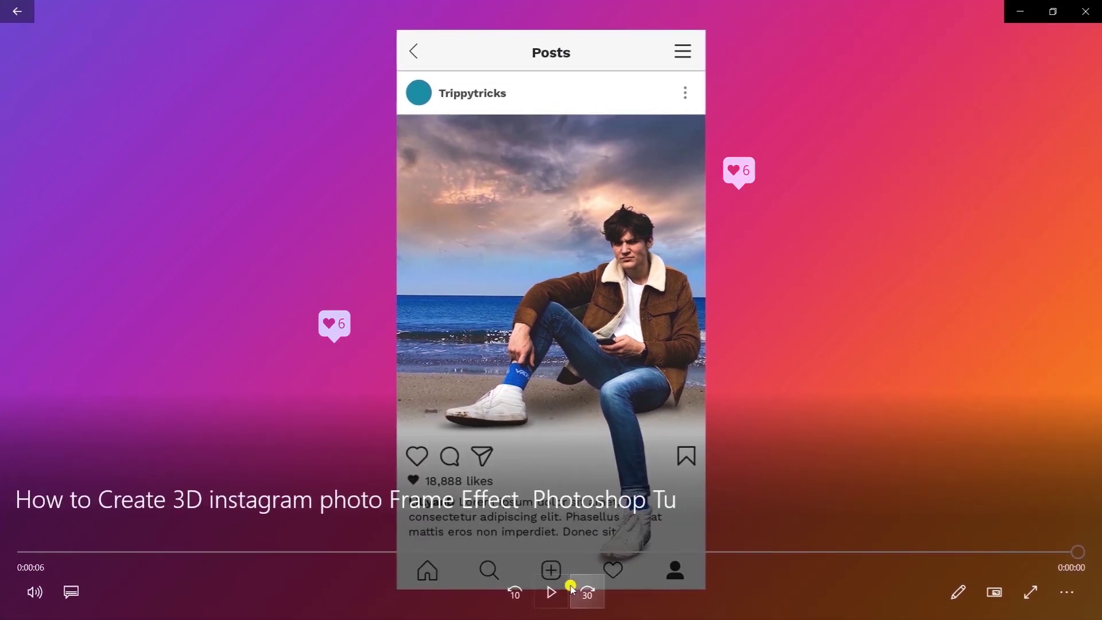
Replay the rendered MP4 in Movies & TV to check the pop-out and floating like counters
{"action": "left_click", "coordinate": [562, 586]}
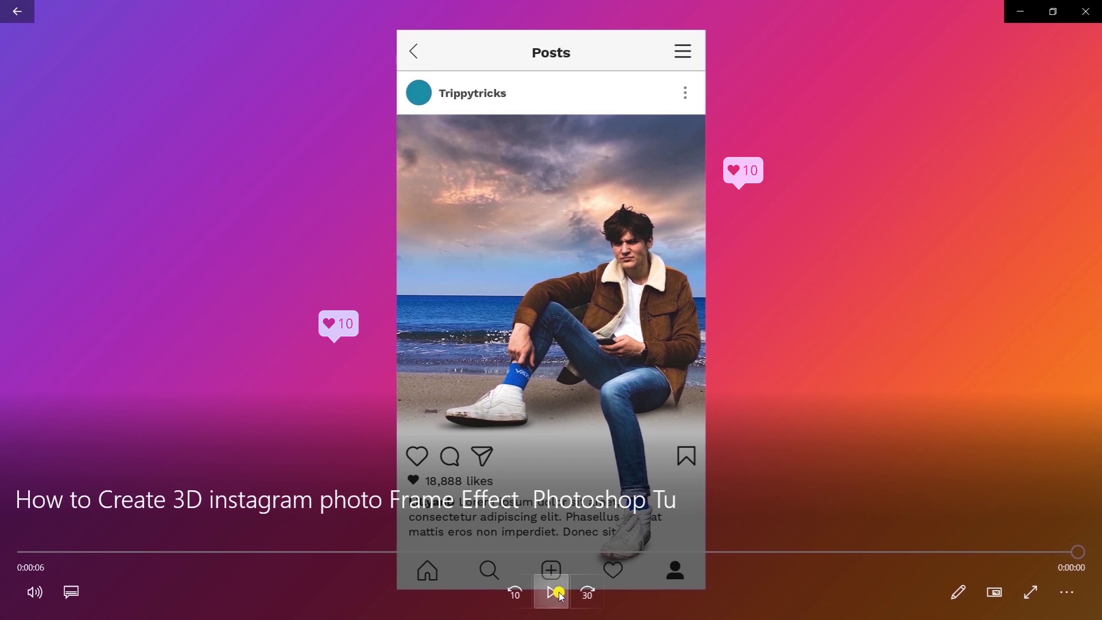